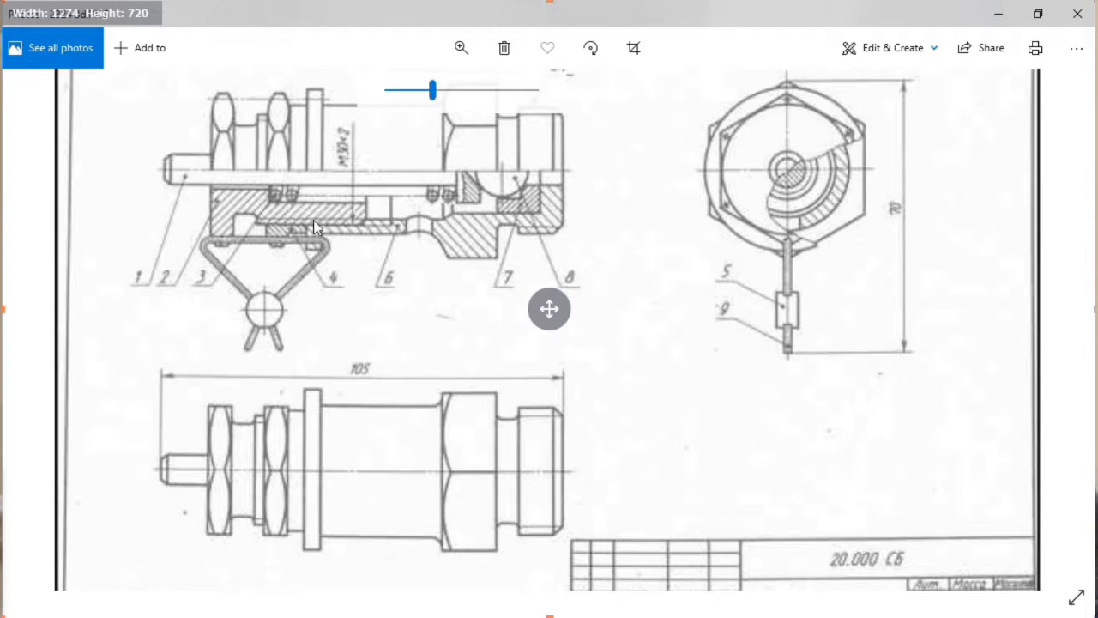
- Put away the reference drawing and its folder, switch to Inventor and create a new part from the ipt.ipt template
{"action": "left_click", "coordinate": [995, 15]}
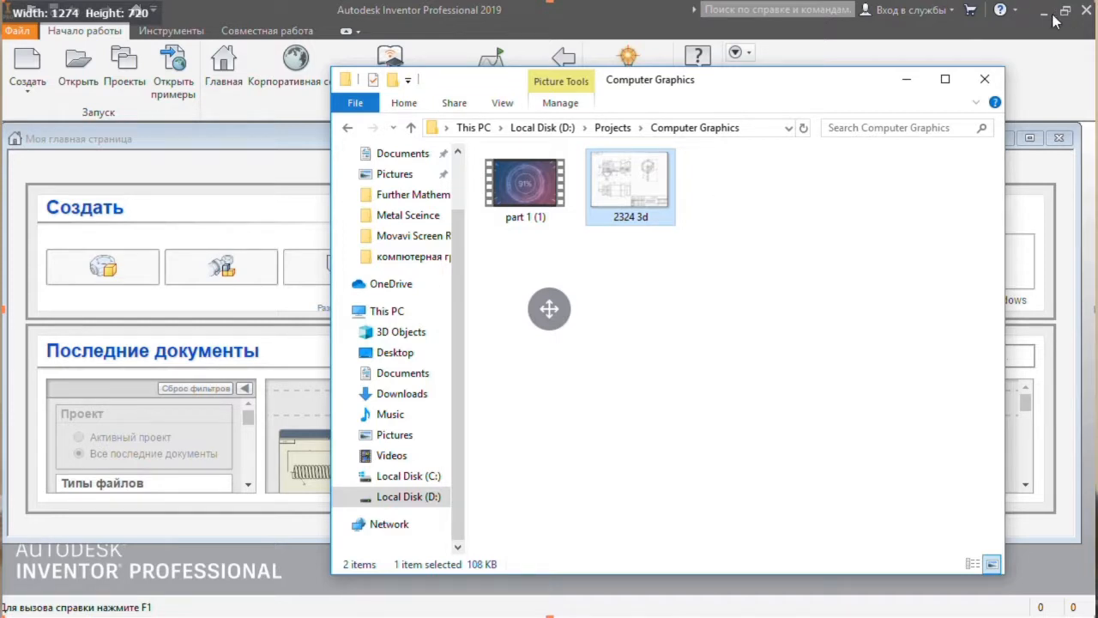
{"action": "left_click", "coordinate": [908, 81]}
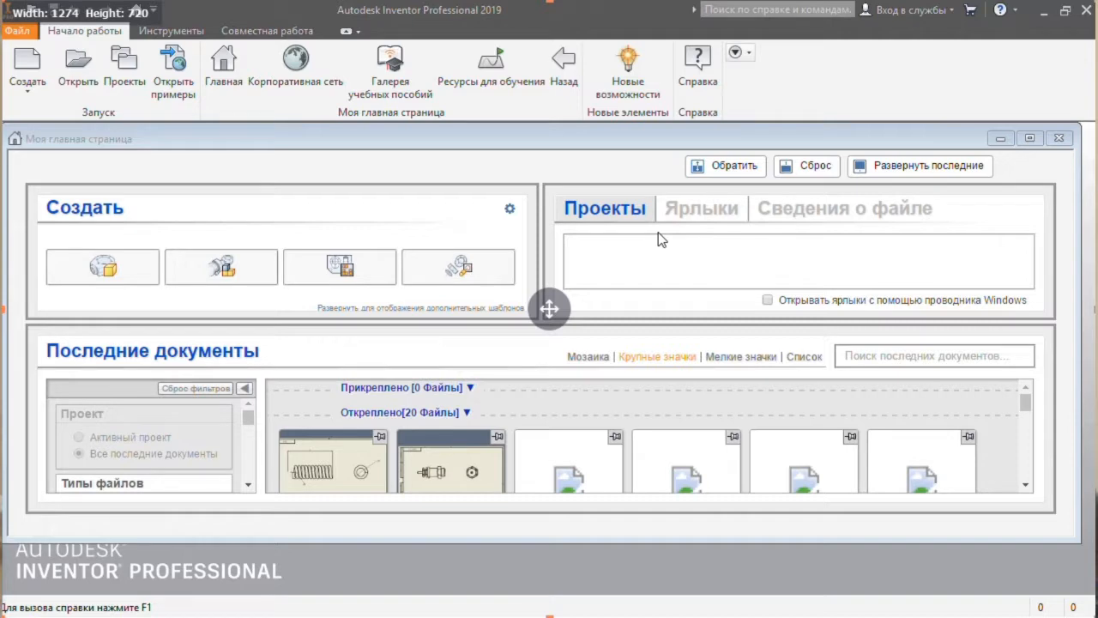
{"action": "left_click", "coordinate": [63, 71]}
{"action": "left_click", "coordinate": [25, 63]}
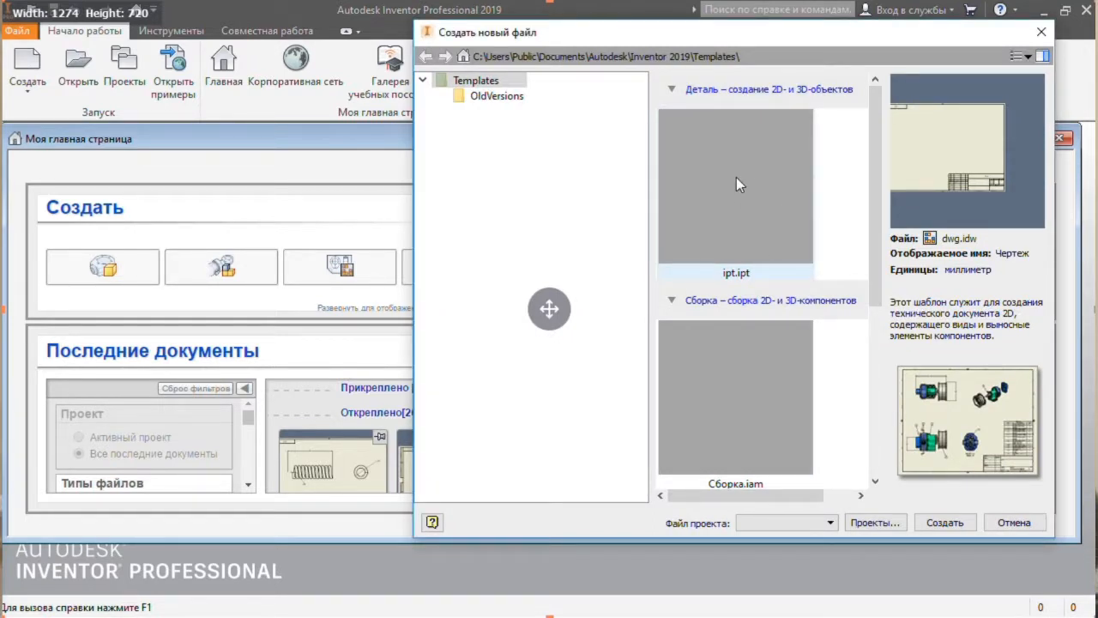
{"action": "left_click", "coordinate": [738, 186]}
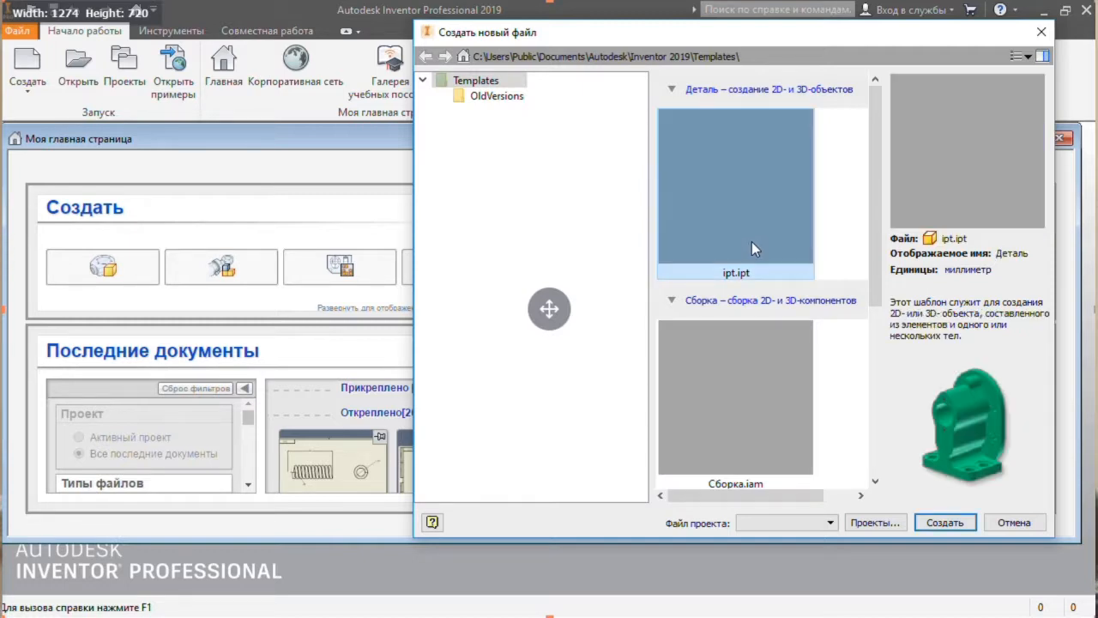
{"action": "left_click", "coordinate": [950, 523]}
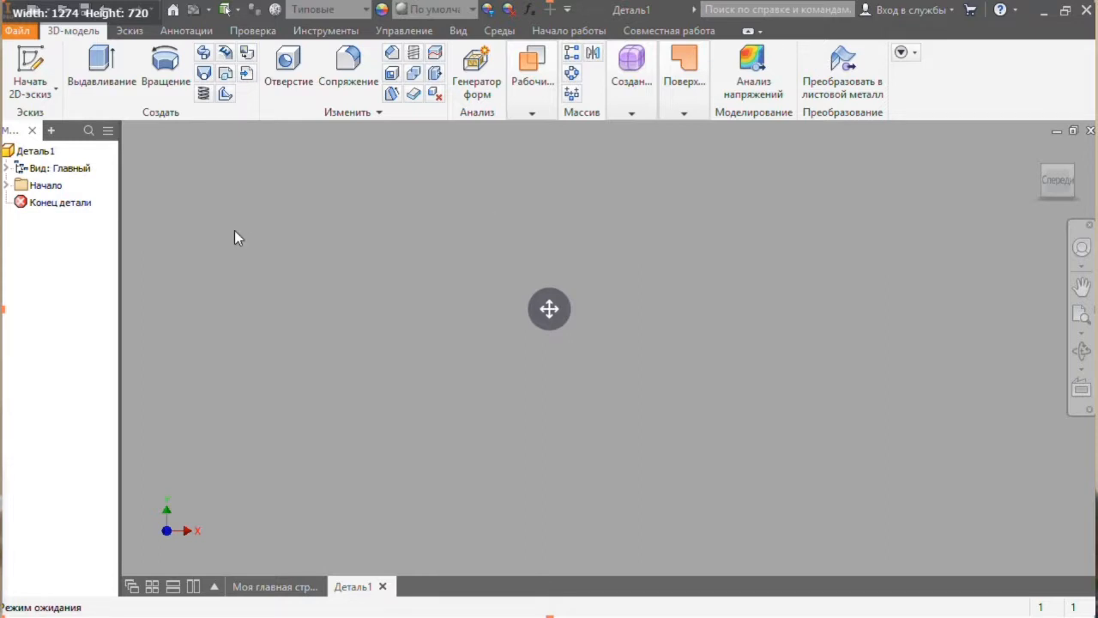
- Start a 2D sketch on the XY plane and draw a 15 mm vertical line down from the origin
{"action": "left_click", "coordinate": [37, 96]}
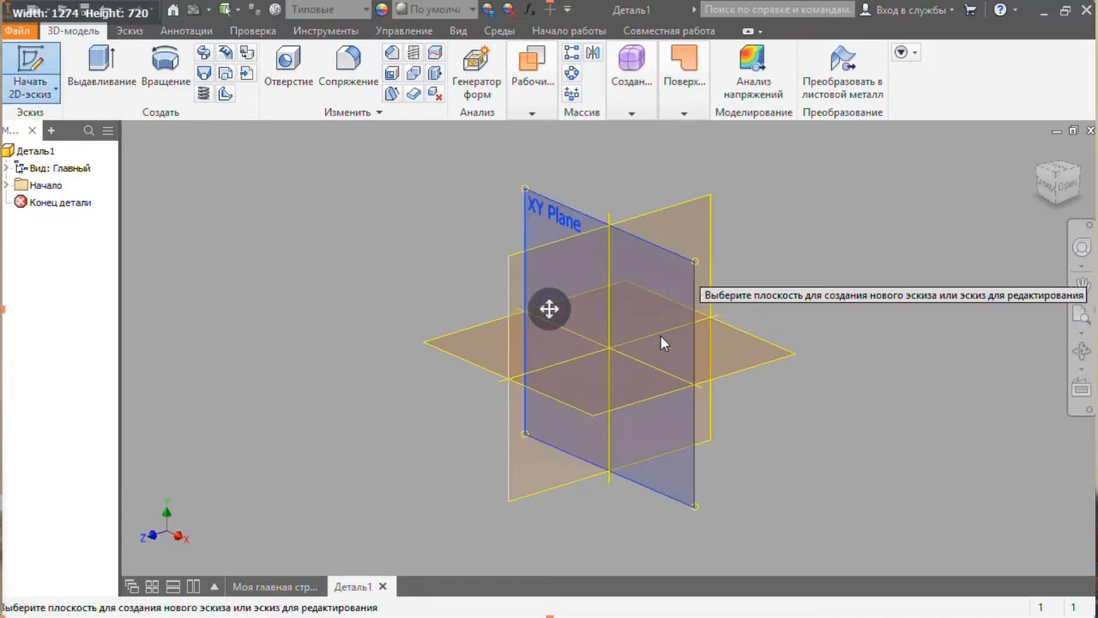
{"action": "left_click", "coordinate": [550, 357]}
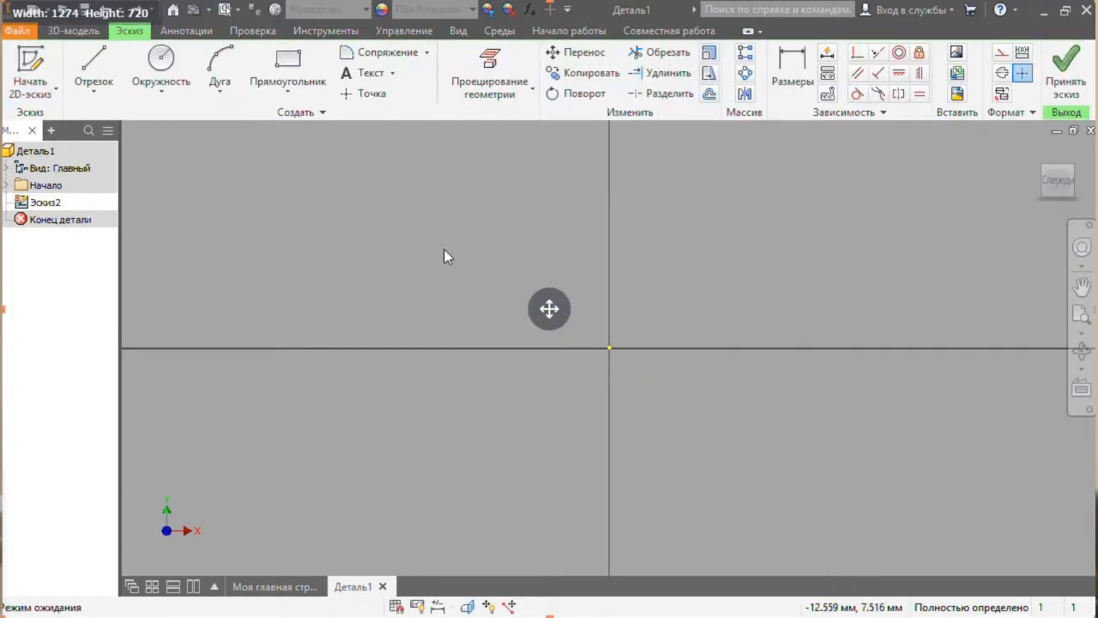
{"action": "left_click", "coordinate": [94, 69]}
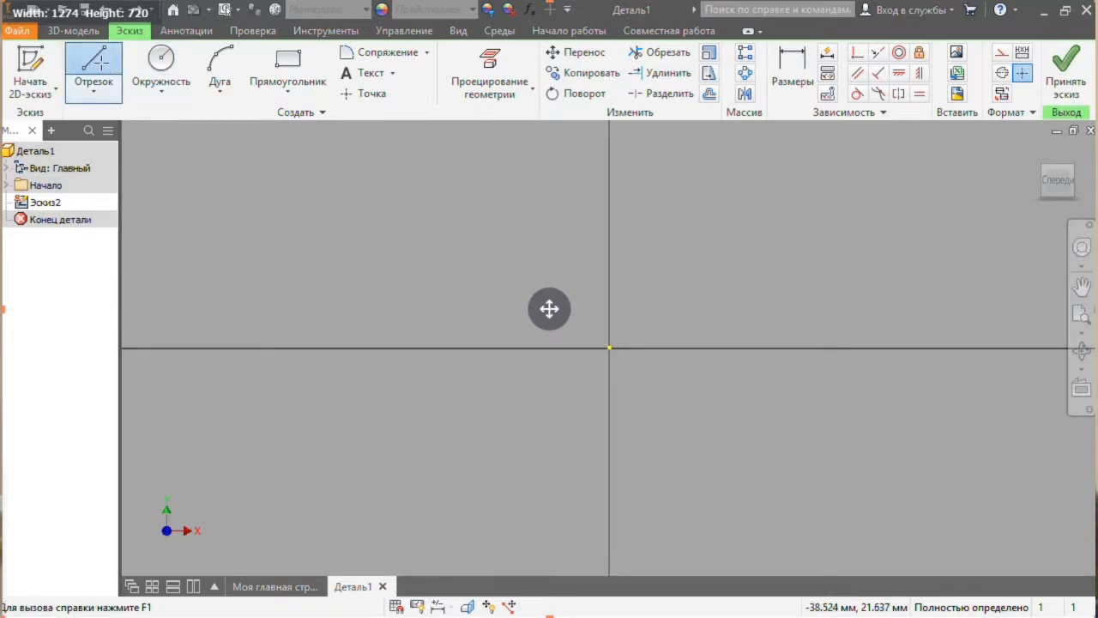
{"action": "left_click", "coordinate": [609, 348]}
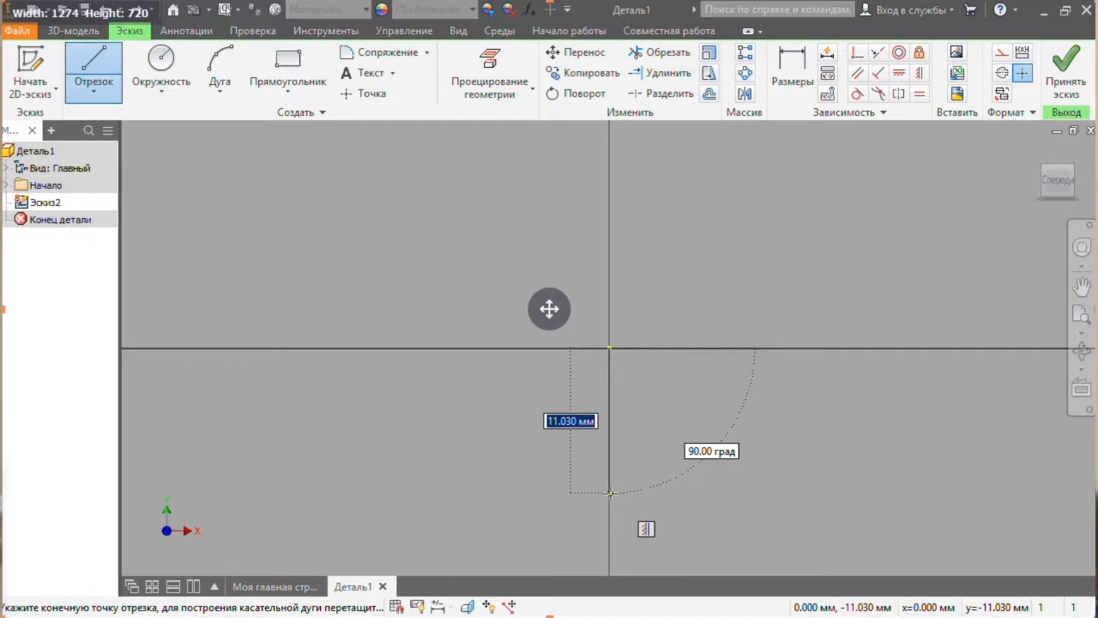
{"action": "type", "text": "15"}
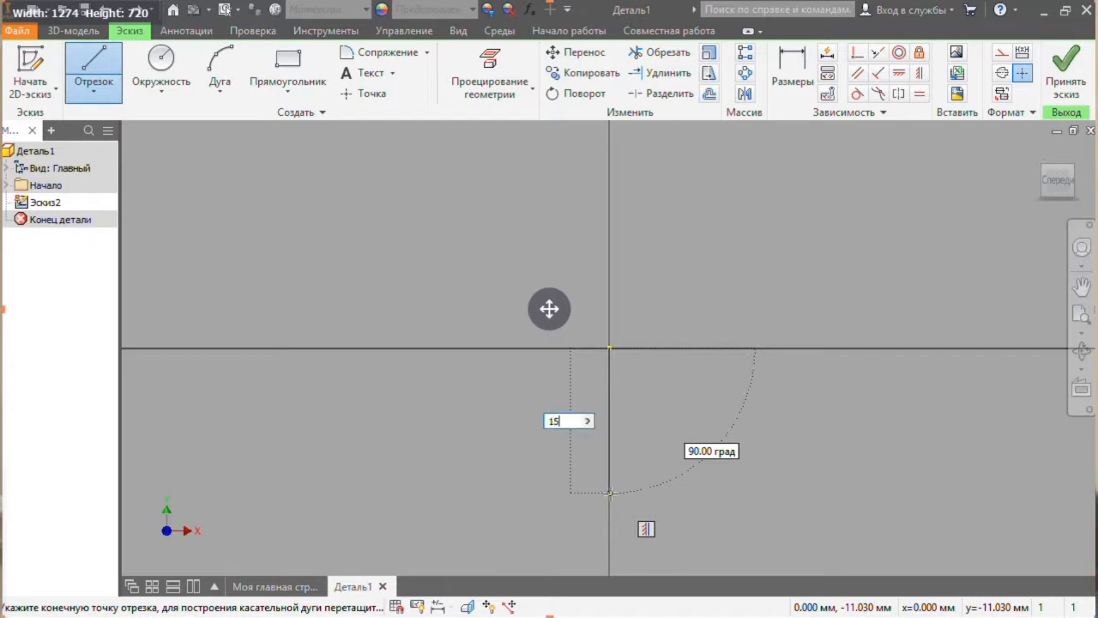
{"action": "key", "text": "Return"}
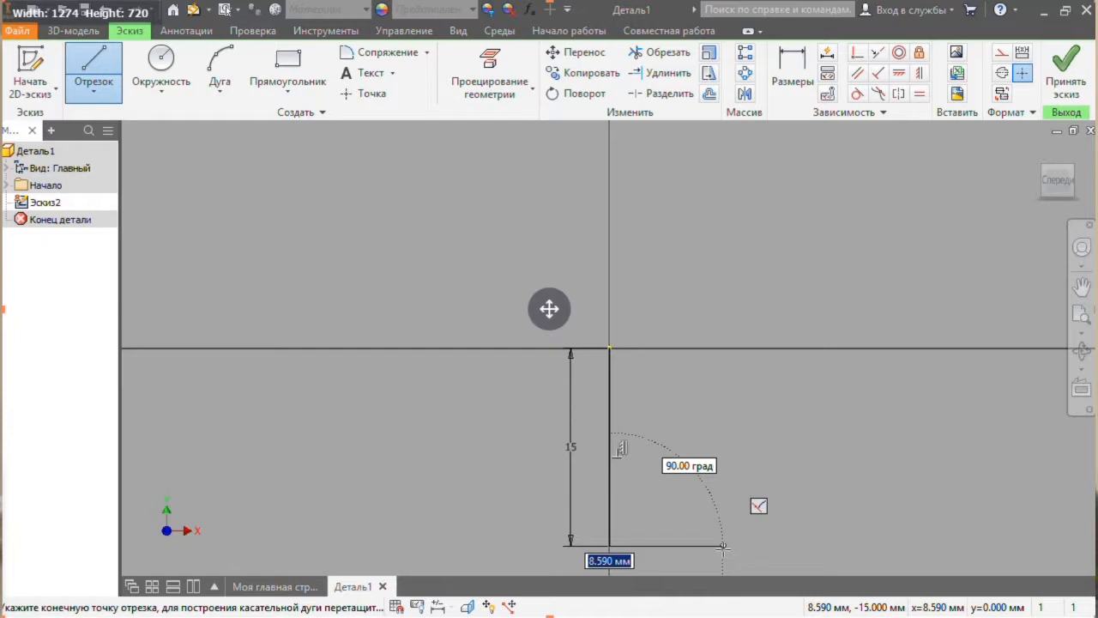
- Continue the profile with a 6 mm line to the right and a 9 mm line straight up
{"action": "type", "text": "6"}
{"action": "key", "text": "Return"}
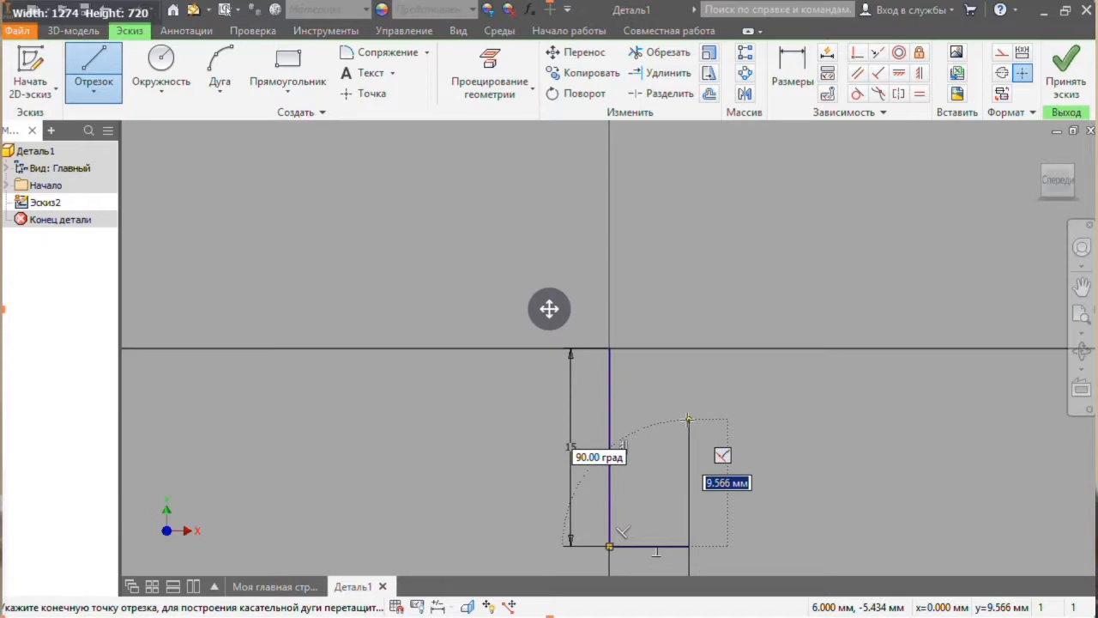
{"action": "type", "text": "9"}
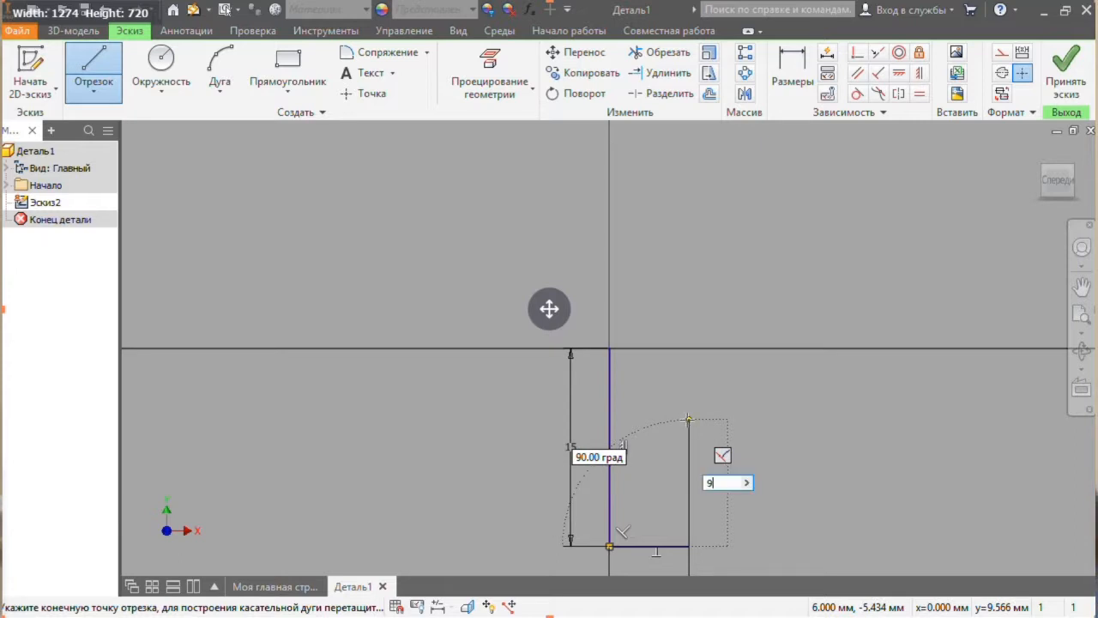
{"action": "left_click", "coordinate": [688, 420]}
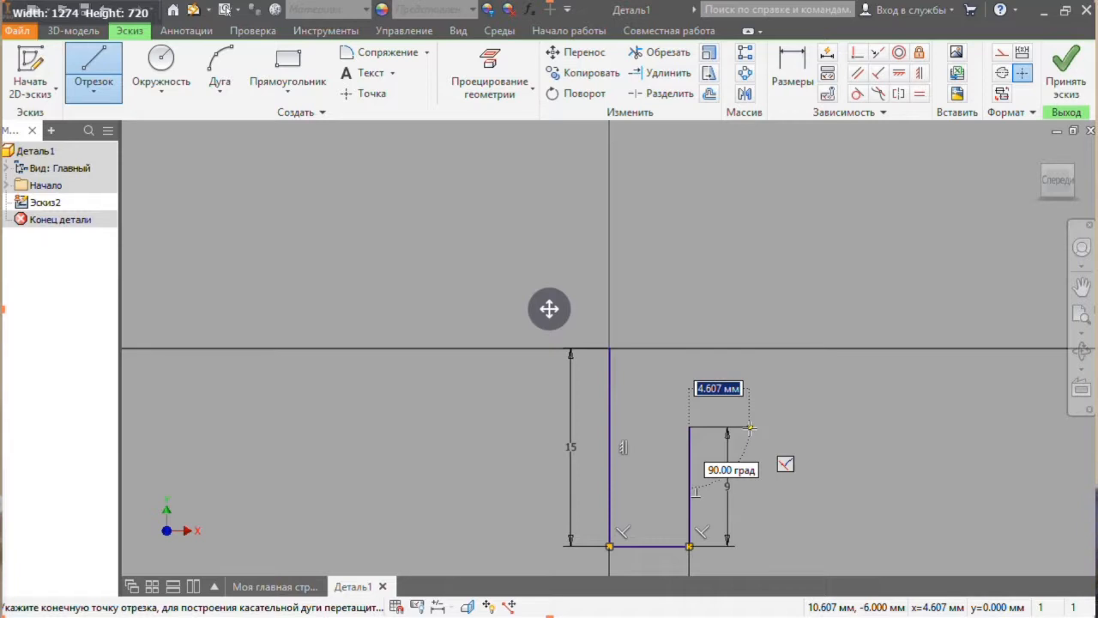
- Extend the profile with a 6.5 mm horizontal line to the right and a 3 mm line straight down
{"action": "type", "text": "6."}
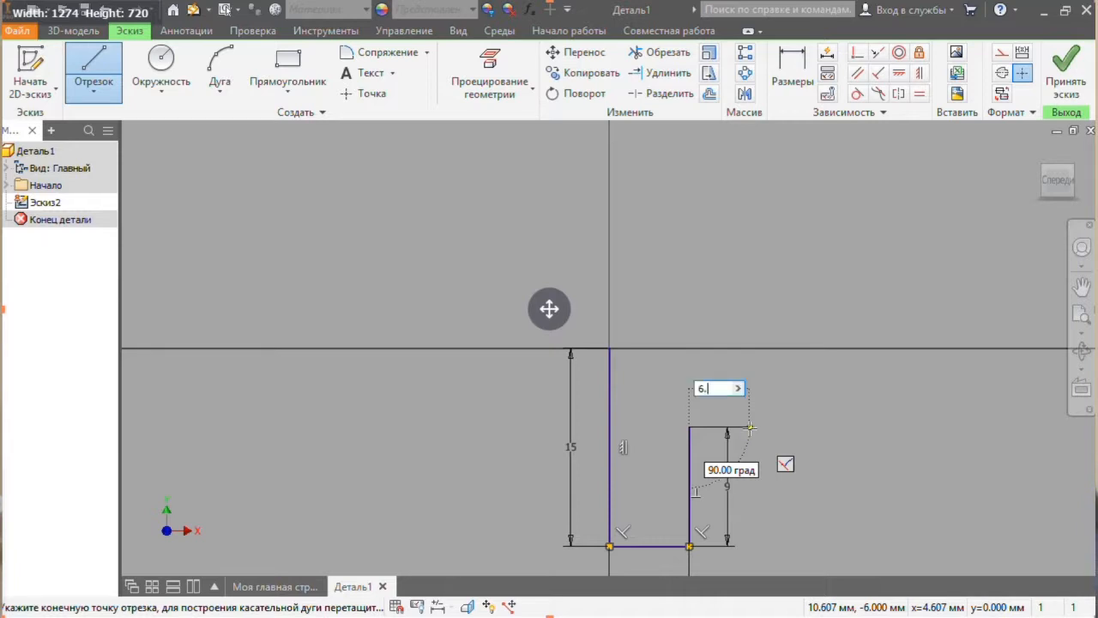
{"action": "type", "text": "5"}
{"action": "key", "text": "Tab"}
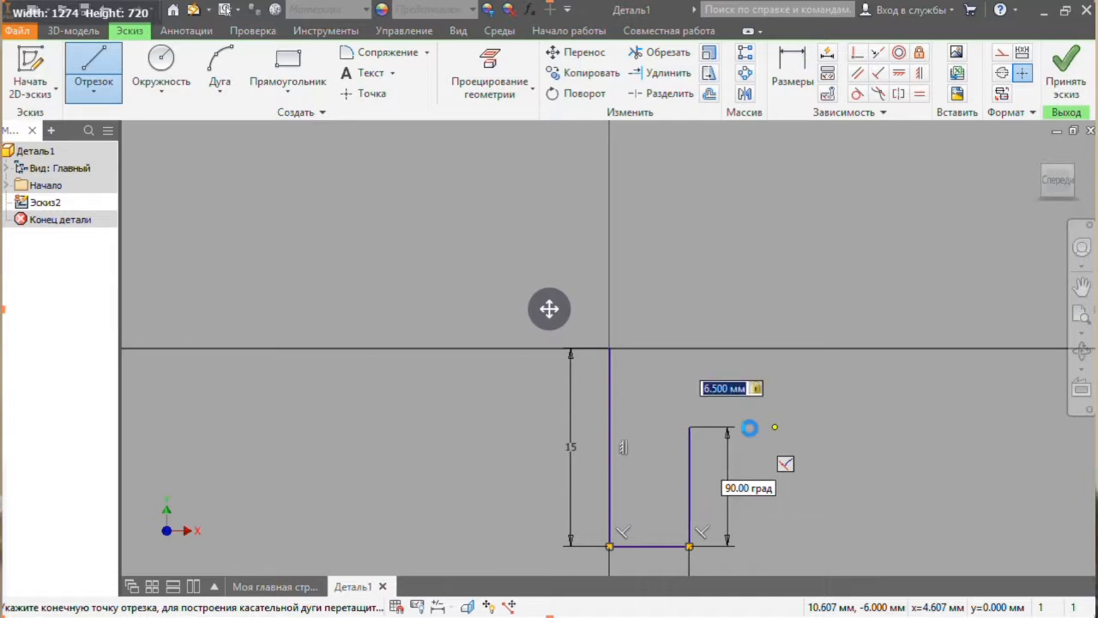
{"action": "key", "text": "Return"}
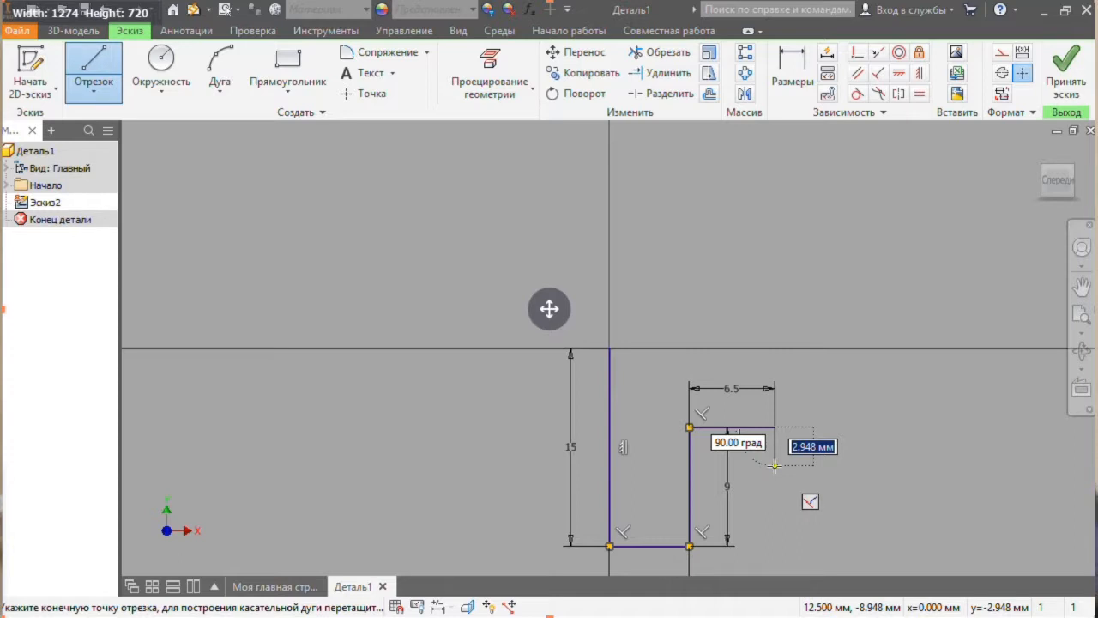
{"action": "type", "text": "3"}
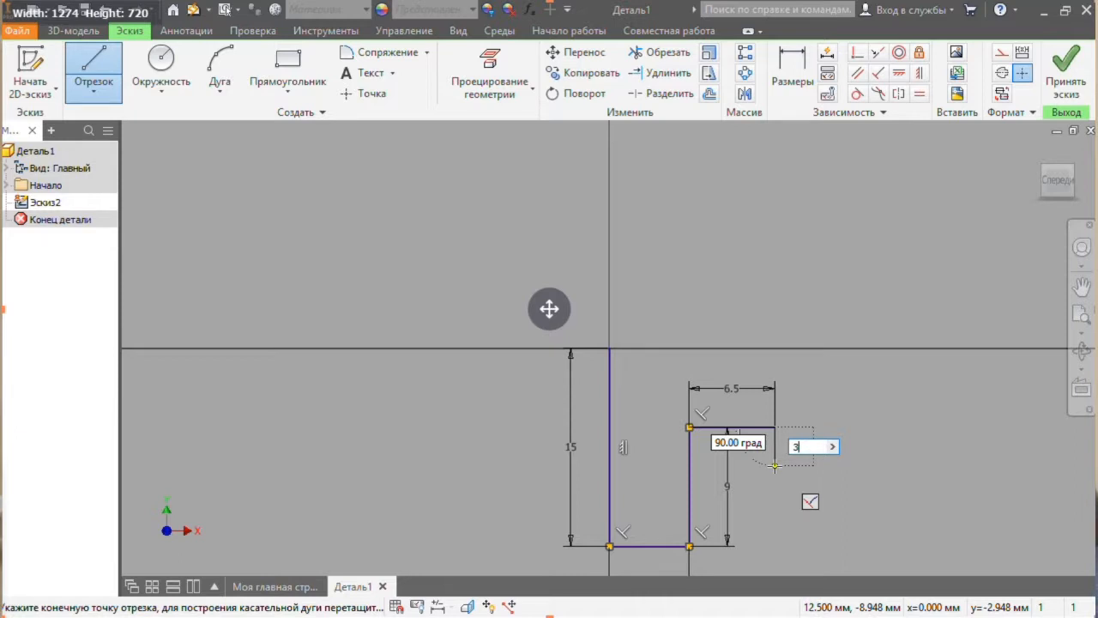
{"action": "key", "text": "Return"}
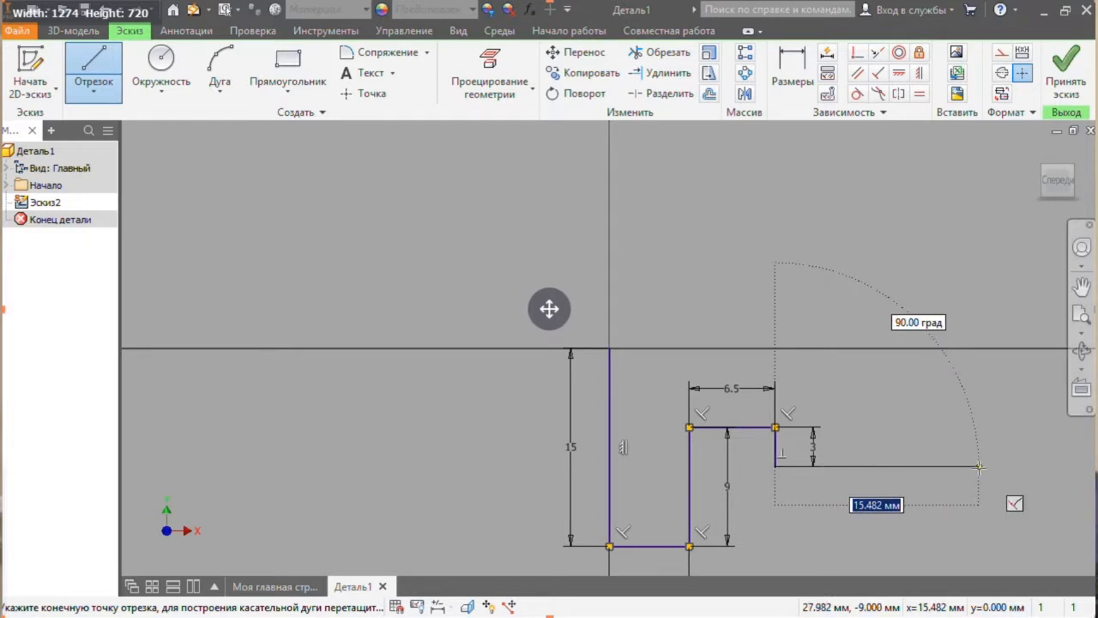
- Add a 28 mm horizontal line to the right and a 6 mm line straight up at its end
{"action": "type", "text": "28"}
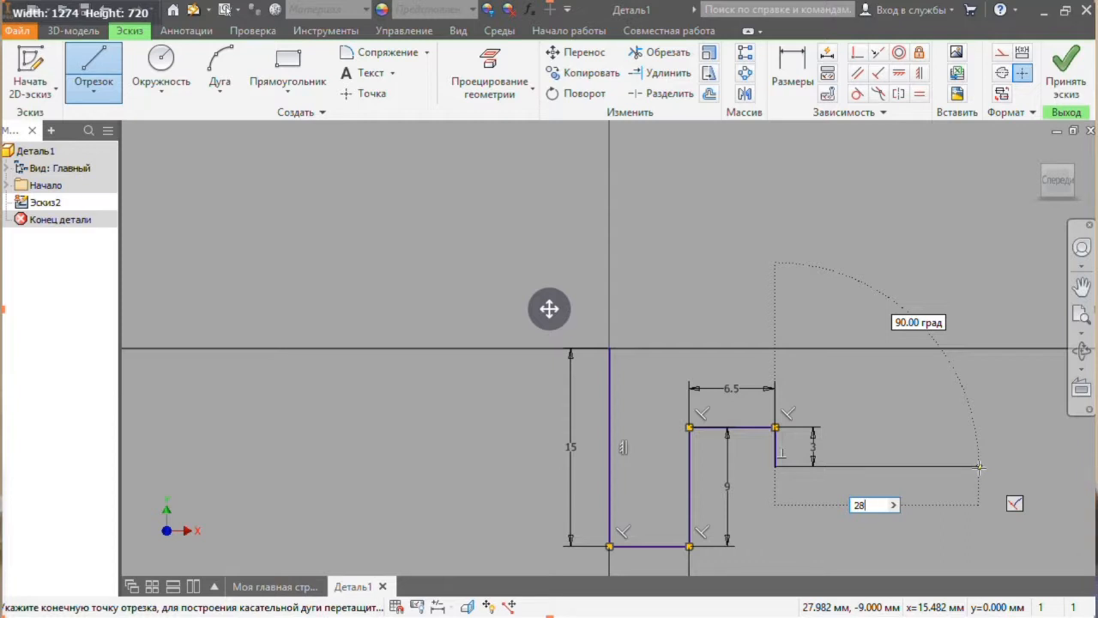
{"action": "key", "text": "Return"}
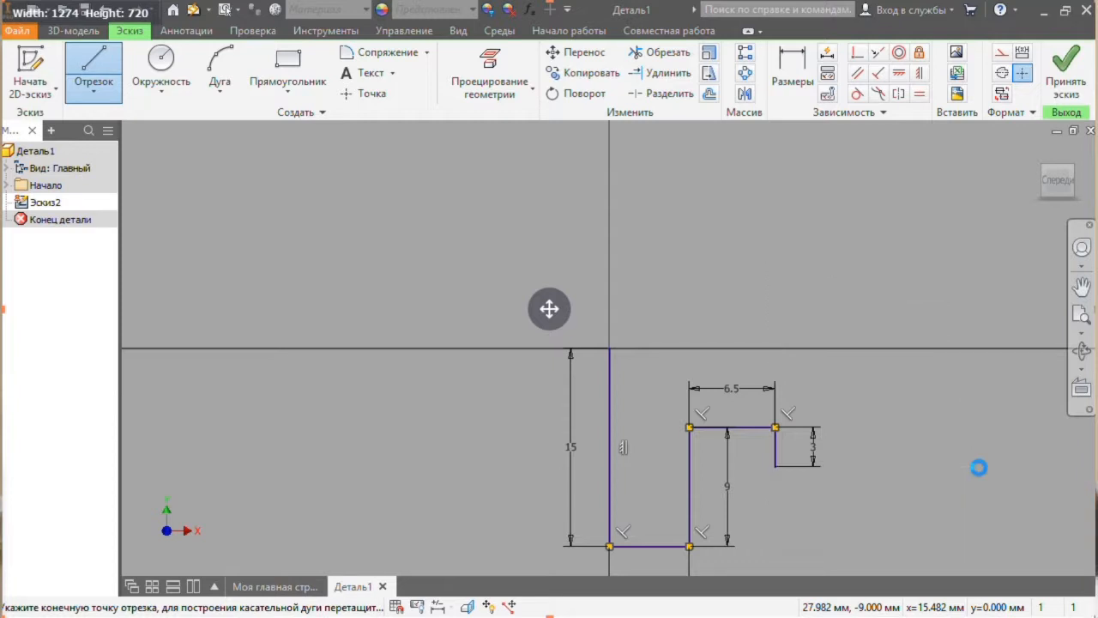
{"action": "scroll", "coordinate": [978, 468], "scroll_direction": "down", "scroll_amount": 5}
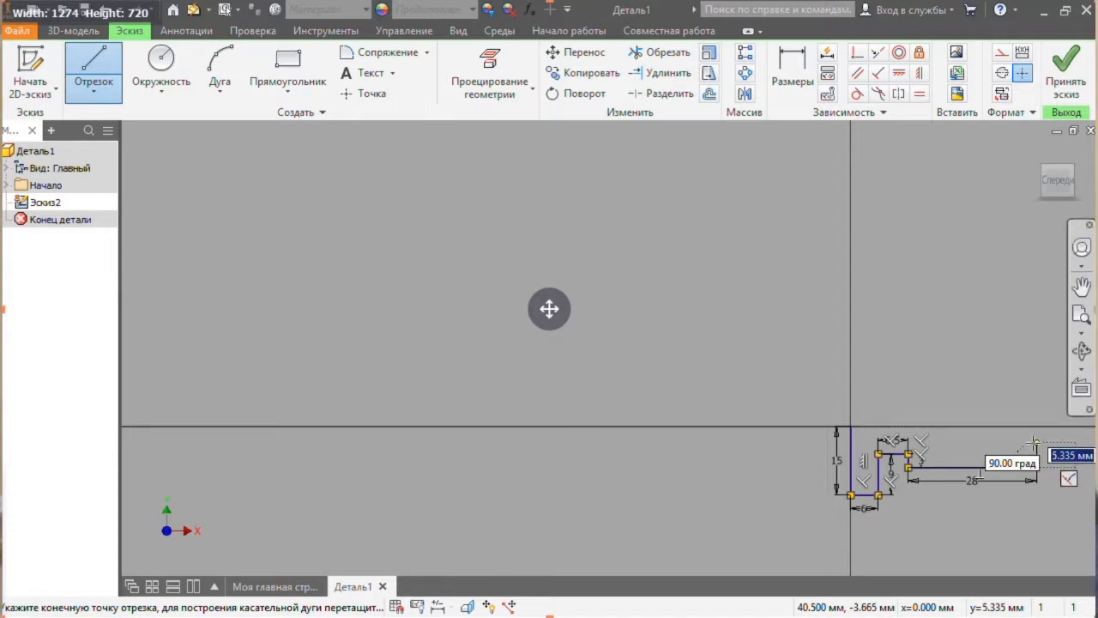
{"action": "type", "text": "6"}
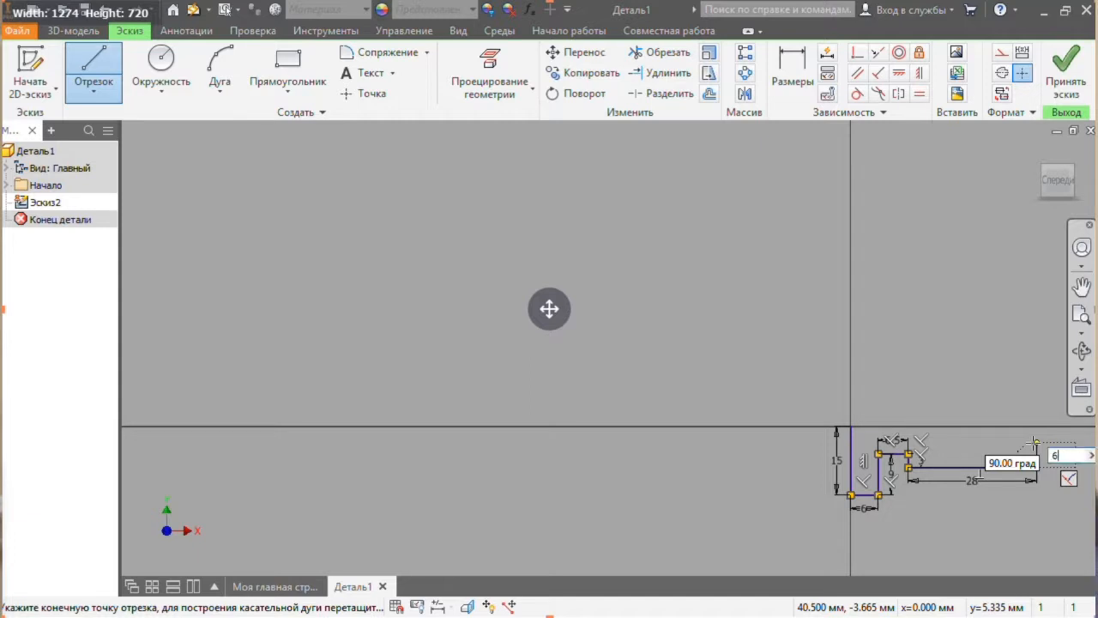
{"action": "key", "text": "Return"}
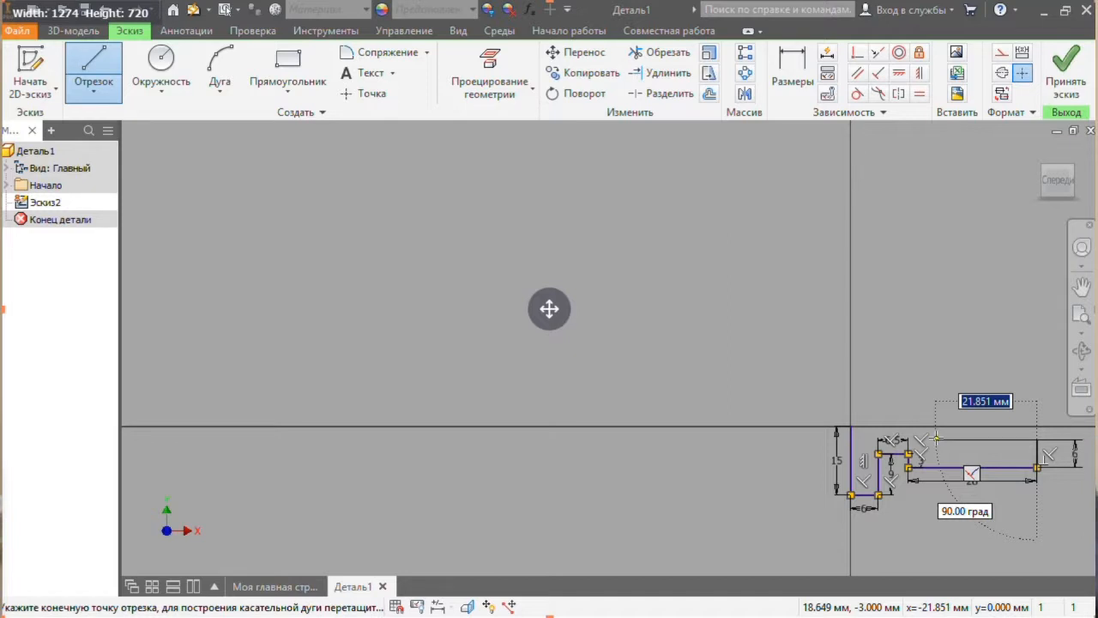
- Draw a 21 mm line back to the left, go up to the horizontal axis, close the profile at the origin and end the Line command
{"action": "type", "text": "21"}
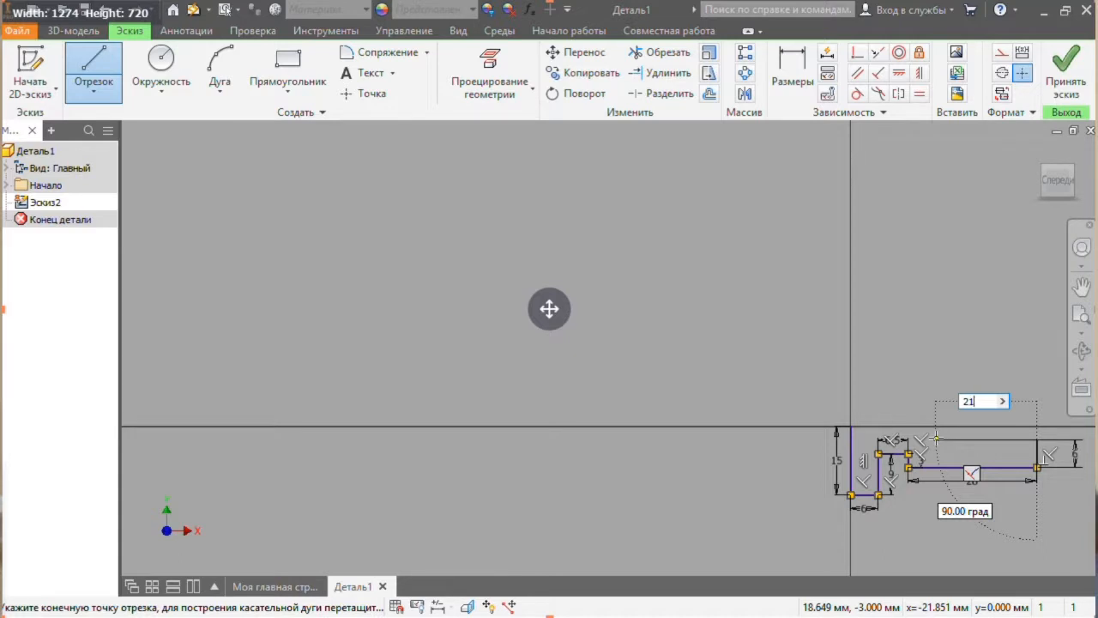
{"action": "key", "text": "Return"}
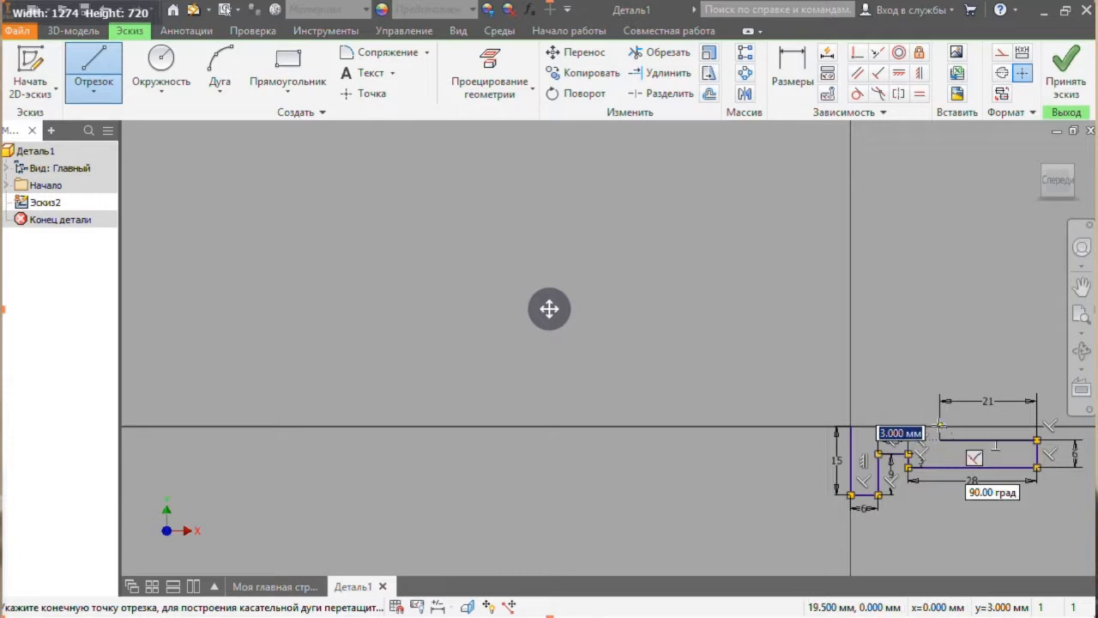
{"action": "left_click", "coordinate": [941, 426]}
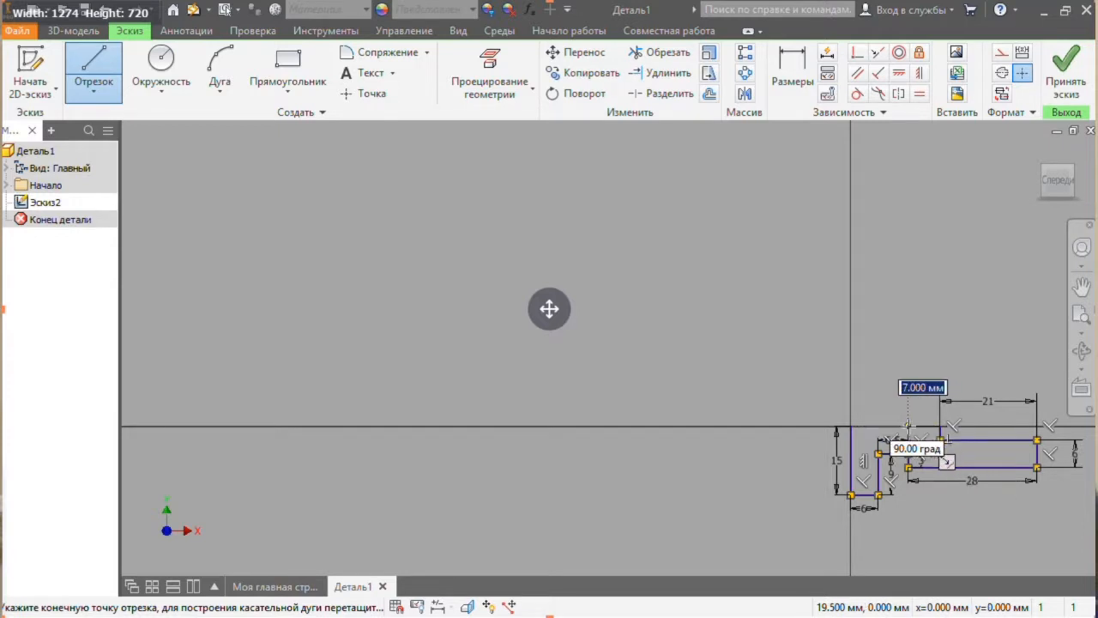
{"action": "left_click", "coordinate": [851, 426]}
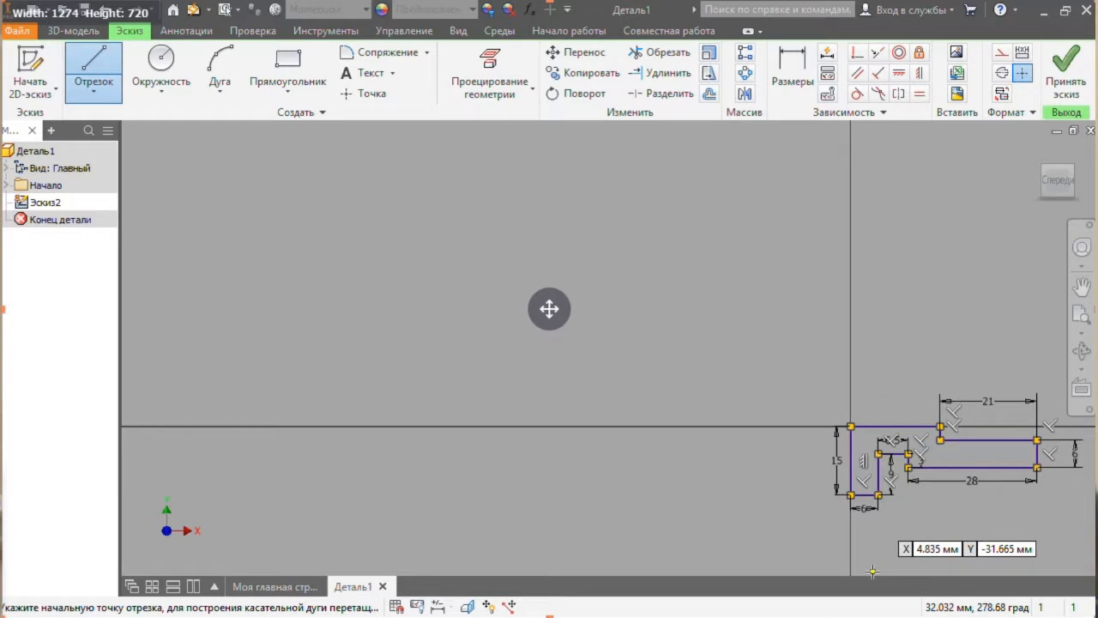
{"action": "scroll", "coordinate": [1040, 425], "scroll_direction": "down", "scroll_amount": 4}
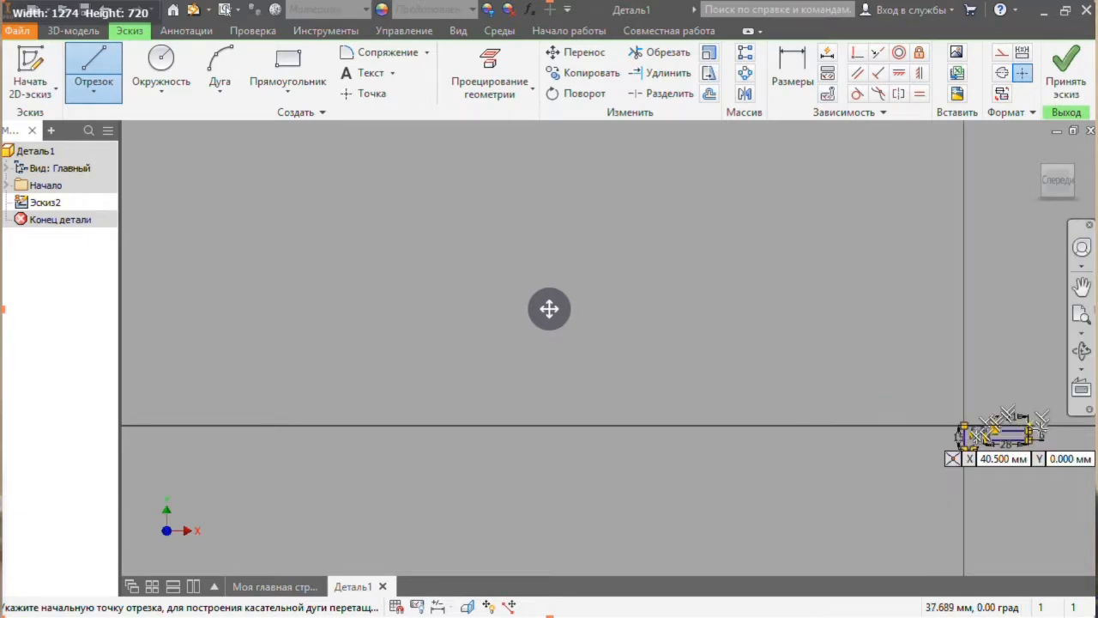
{"action": "scroll", "coordinate": [1040, 431], "scroll_direction": "up", "scroll_amount": 5}
{"action": "scroll", "coordinate": [1021, 455], "scroll_direction": "up", "scroll_amount": 3}
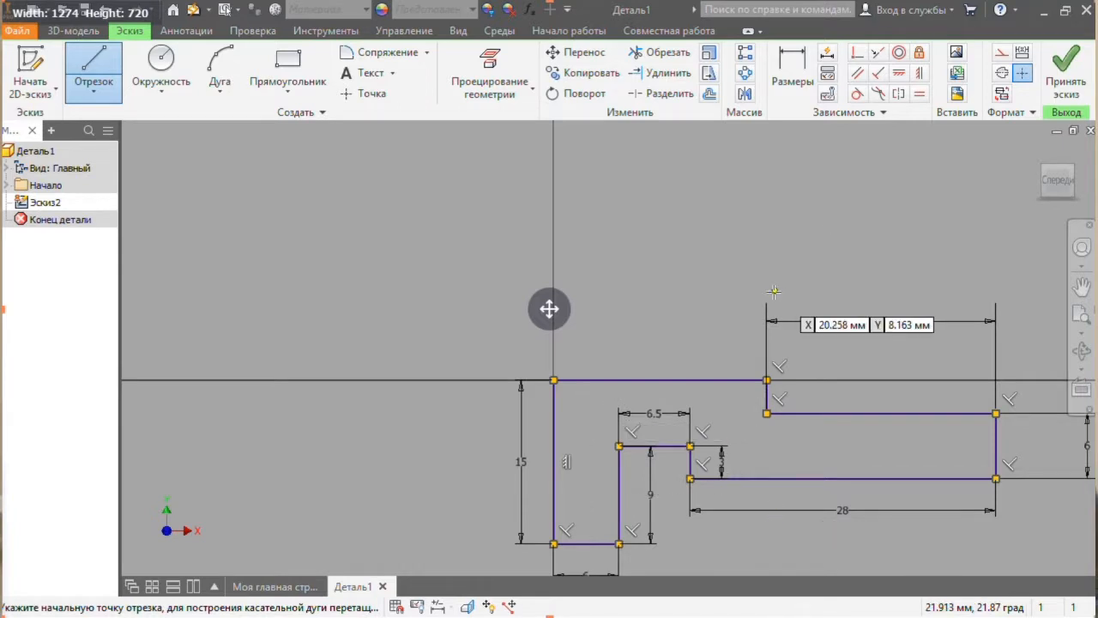
{"action": "key", "text": "Escape"}
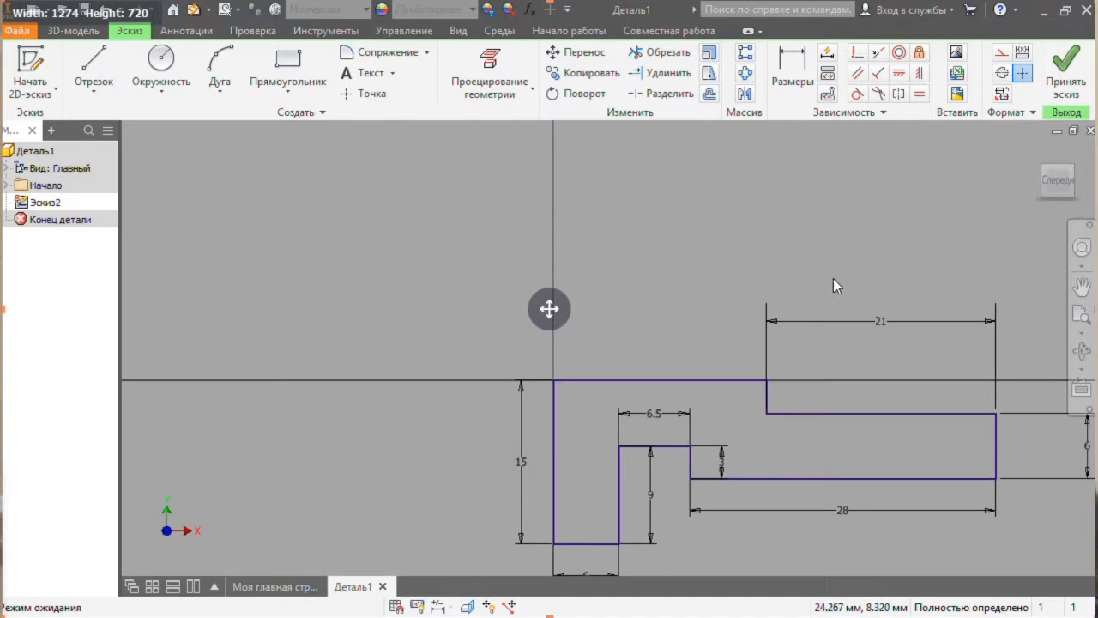
- Delete all the linear dimensions from the stepped profile sketch
{"action": "left_click", "coordinate": [872, 323]}
{"action": "left_click", "coordinate": [684, 419], "text": "ctrl"}
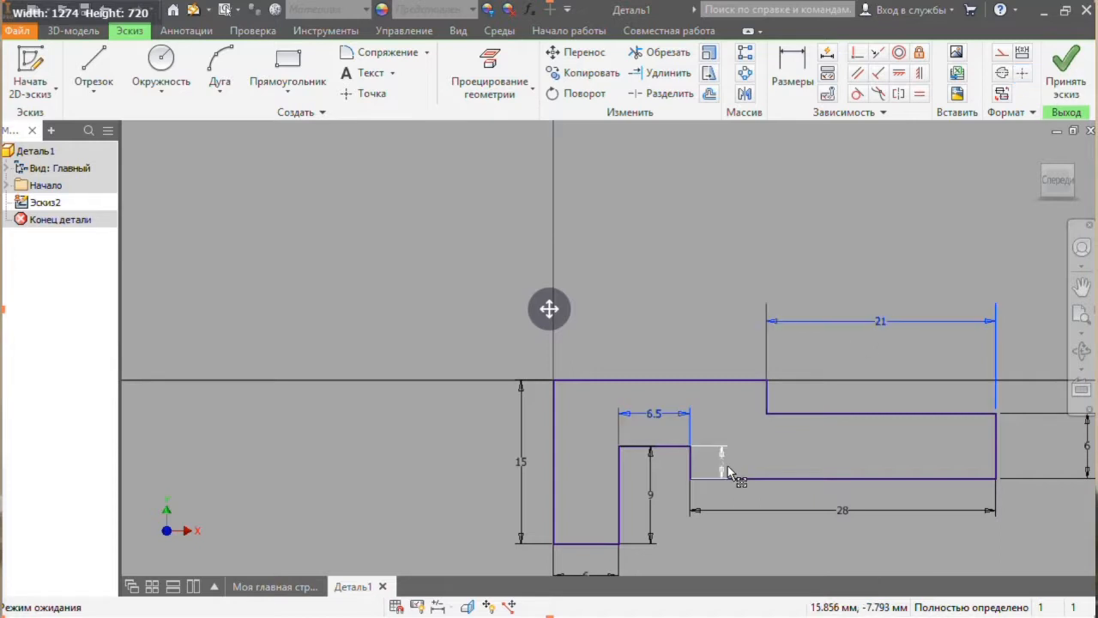
{"action": "left_click", "coordinate": [723, 465], "text": "ctrl"}
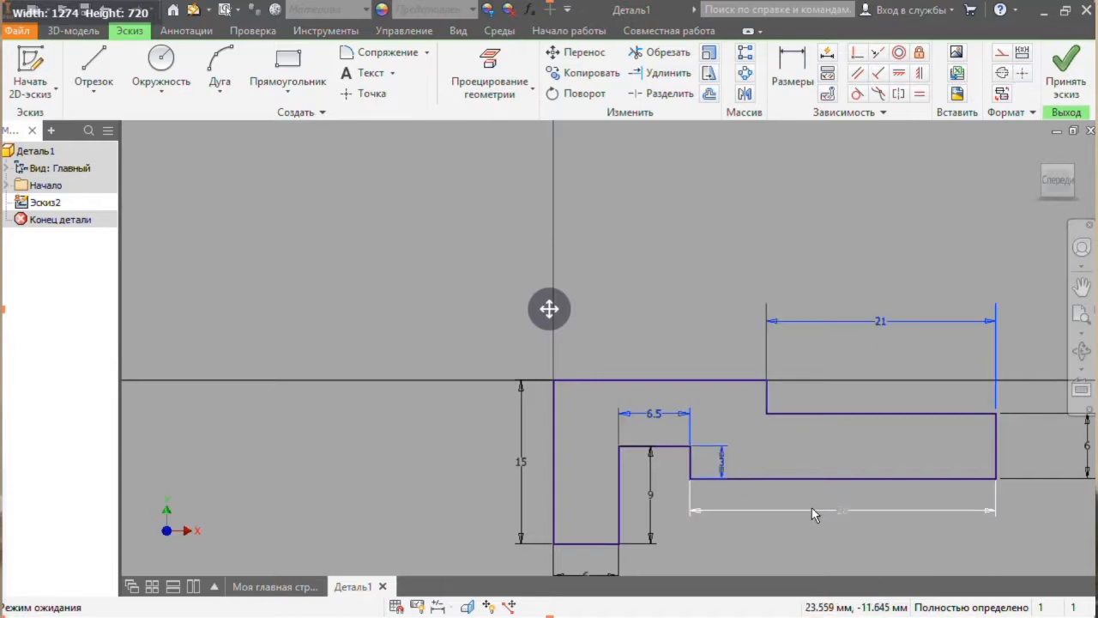
{"action": "left_click", "coordinate": [719, 510], "text": "ctrl"}
{"action": "left_click", "coordinate": [649, 490], "text": "ctrl"}
{"action": "left_click", "coordinate": [524, 458], "text": "ctrl"}
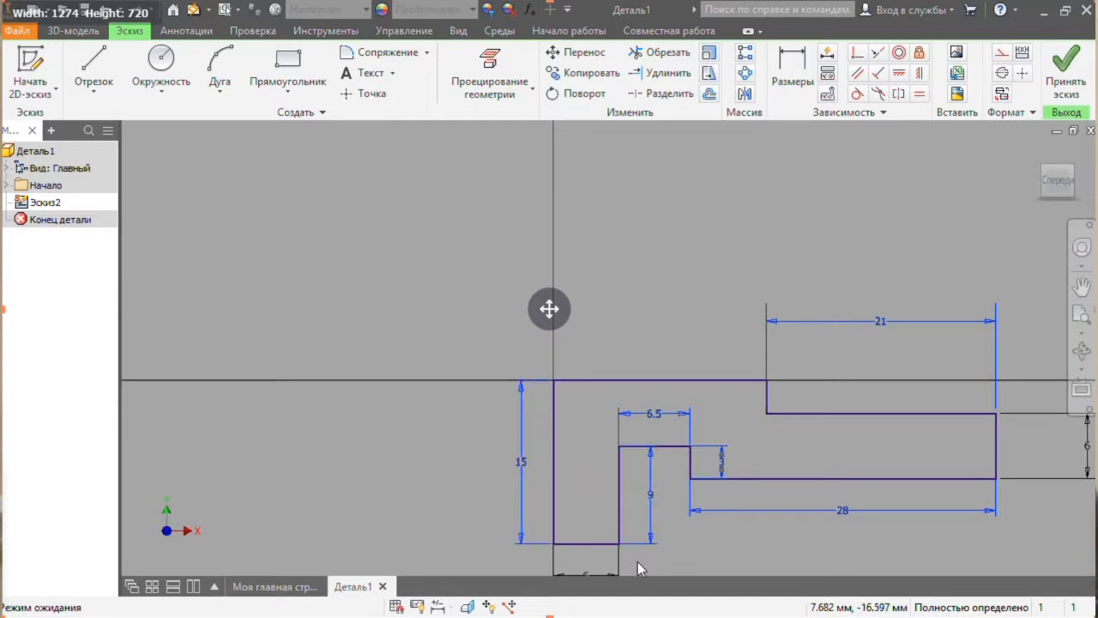
{"action": "left_click", "coordinate": [620, 557], "text": "ctrl"}
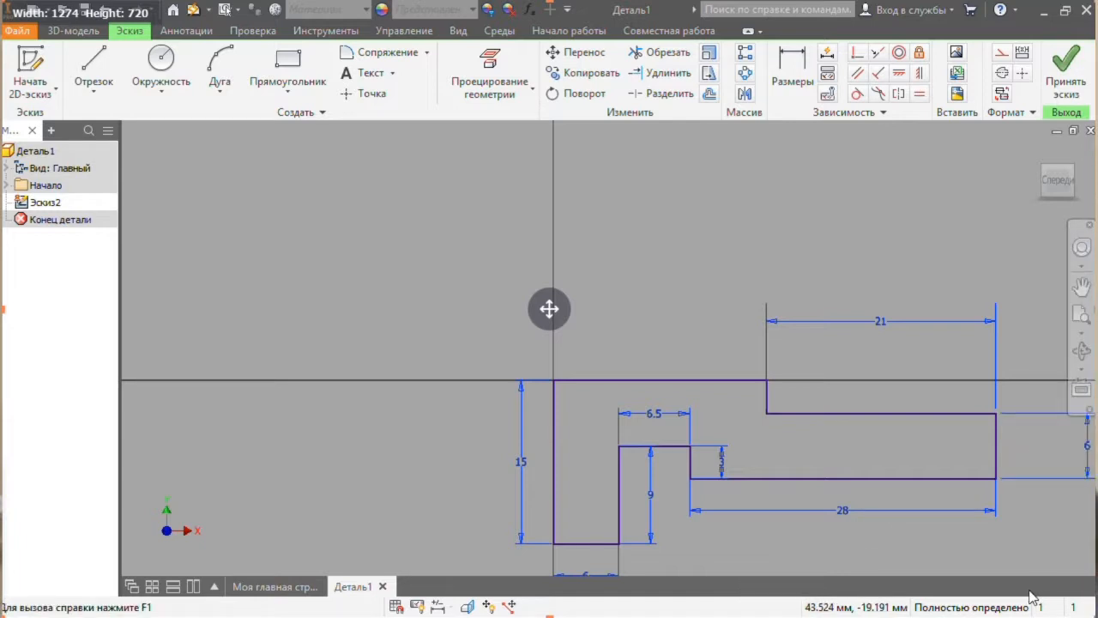
{"action": "key", "text": "Delete"}
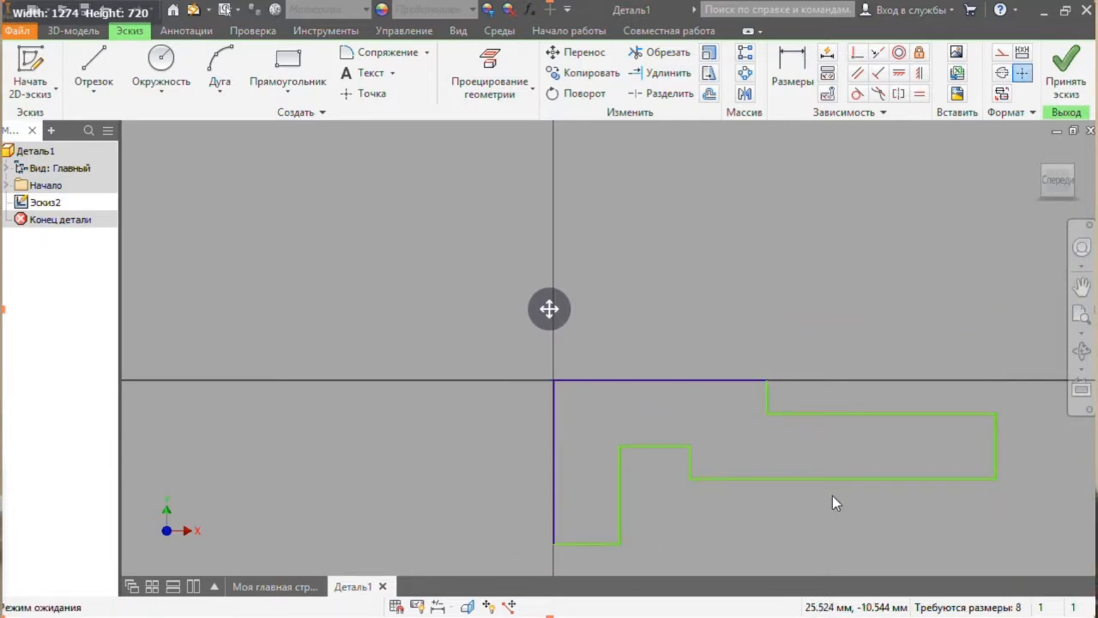
- Chamfer both lower corners of the 6 mm wide flange with unequal lengths, 2 mm vertically and 1 mm horizontally
{"action": "scroll", "coordinate": [788, 507], "scroll_direction": "down", "scroll_amount": 2}
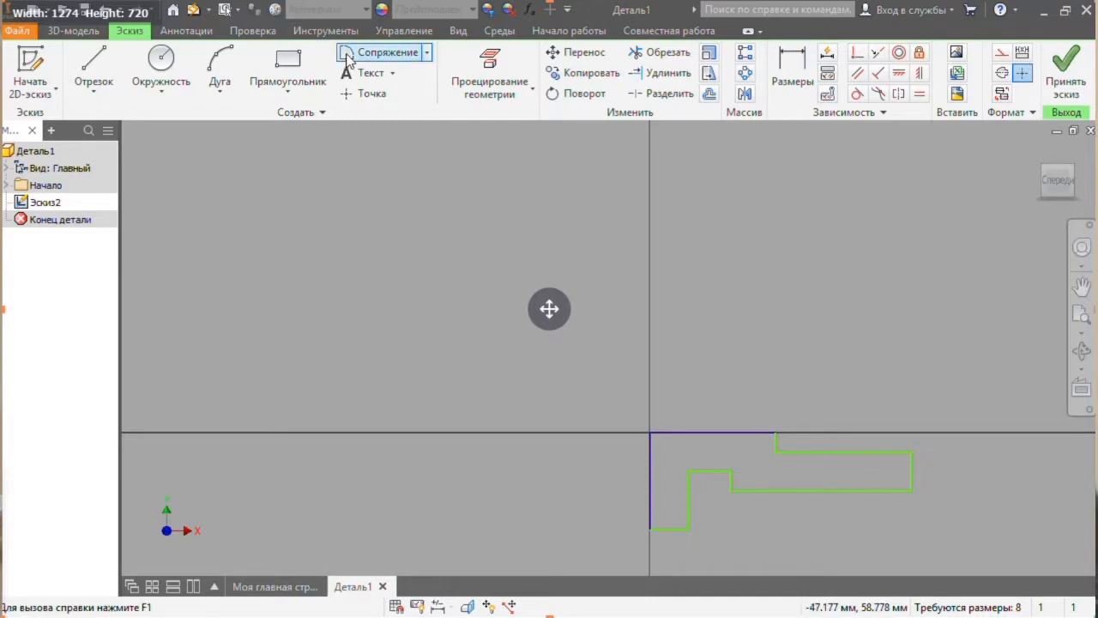
{"action": "left_click", "coordinate": [427, 52]}
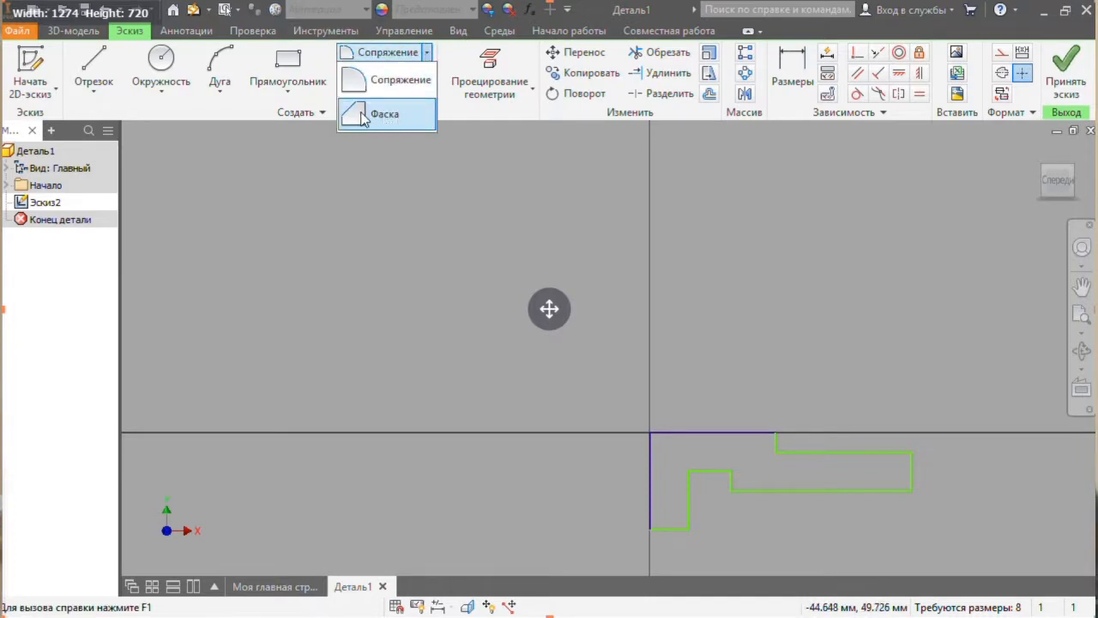
{"action": "left_click", "coordinate": [377, 114]}
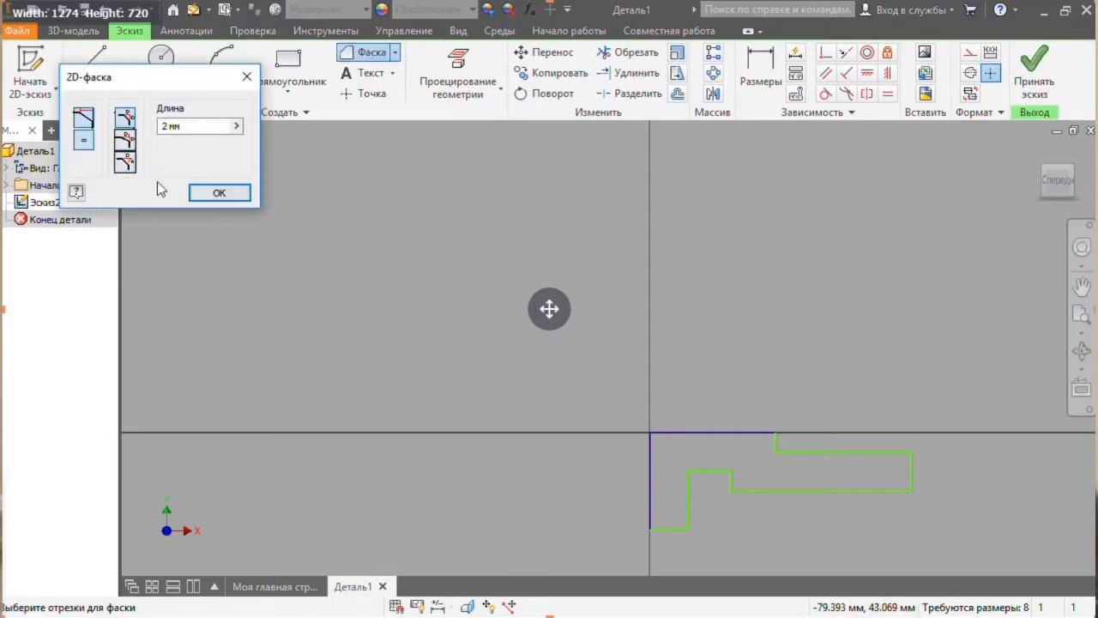
{"action": "left_click", "coordinate": [125, 141]}
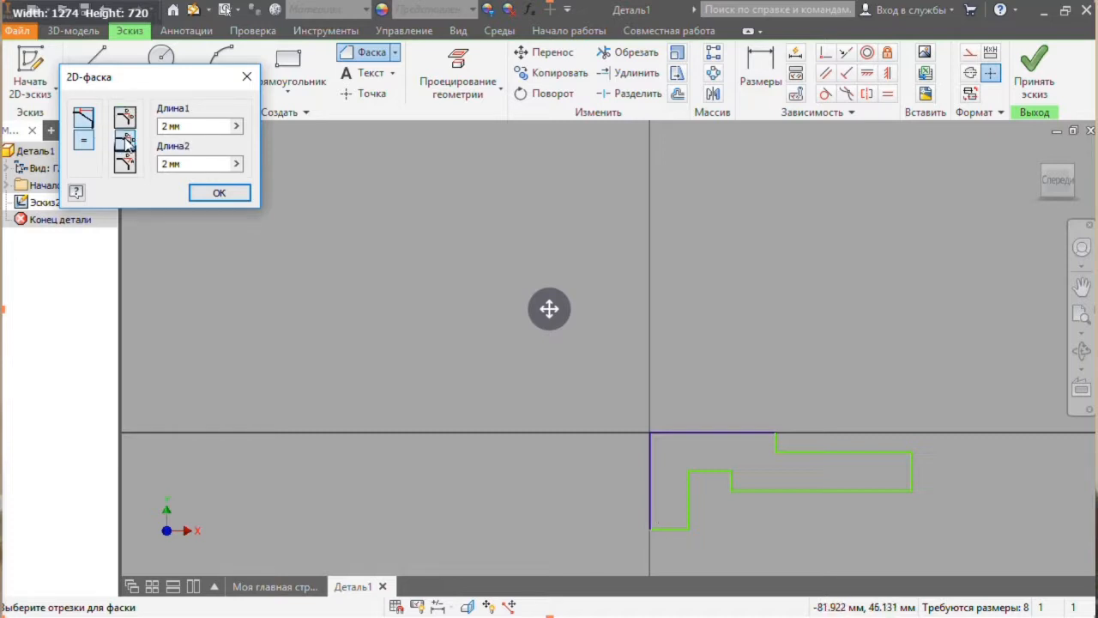
{"action": "left_click", "coordinate": [236, 164]}
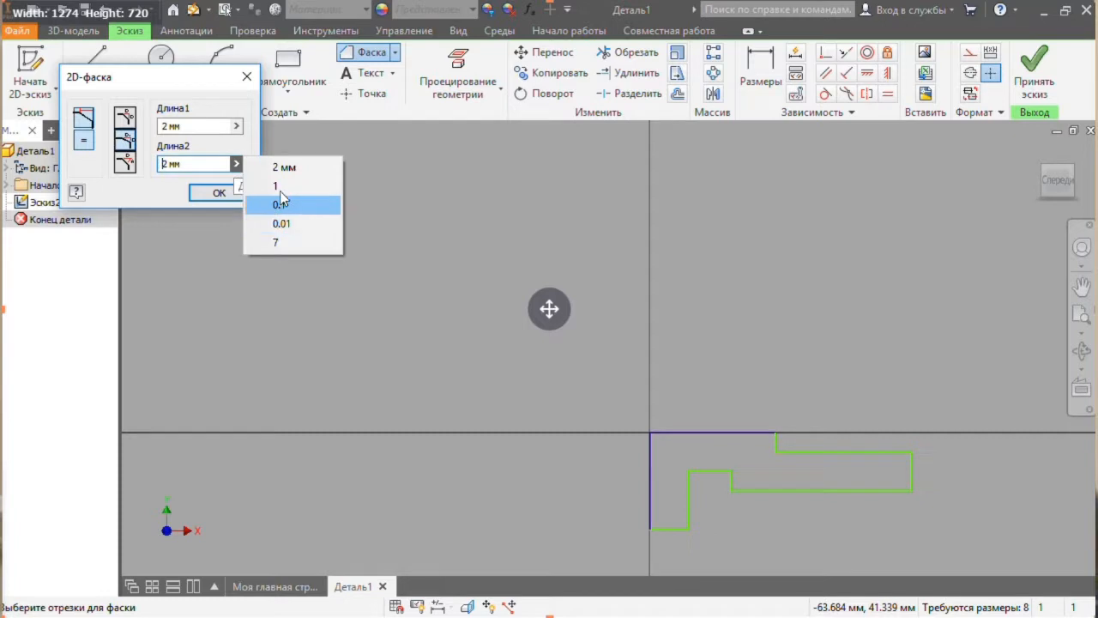
{"action": "left_click", "coordinate": [281, 186]}
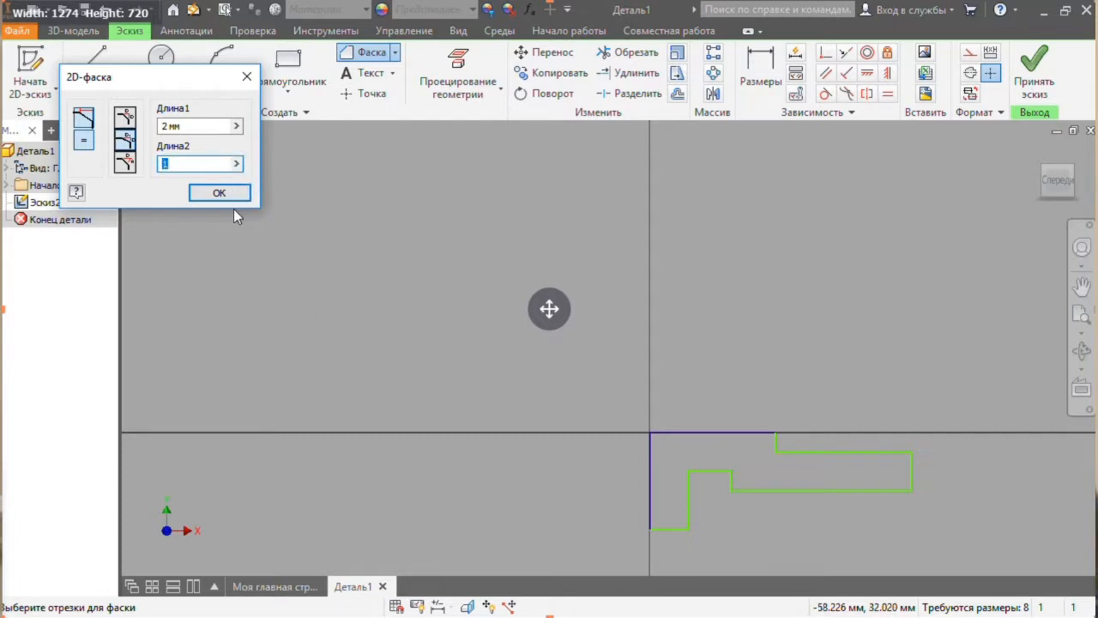
{"action": "left_click", "coordinate": [685, 506]}
{"action": "left_click", "coordinate": [675, 528]}
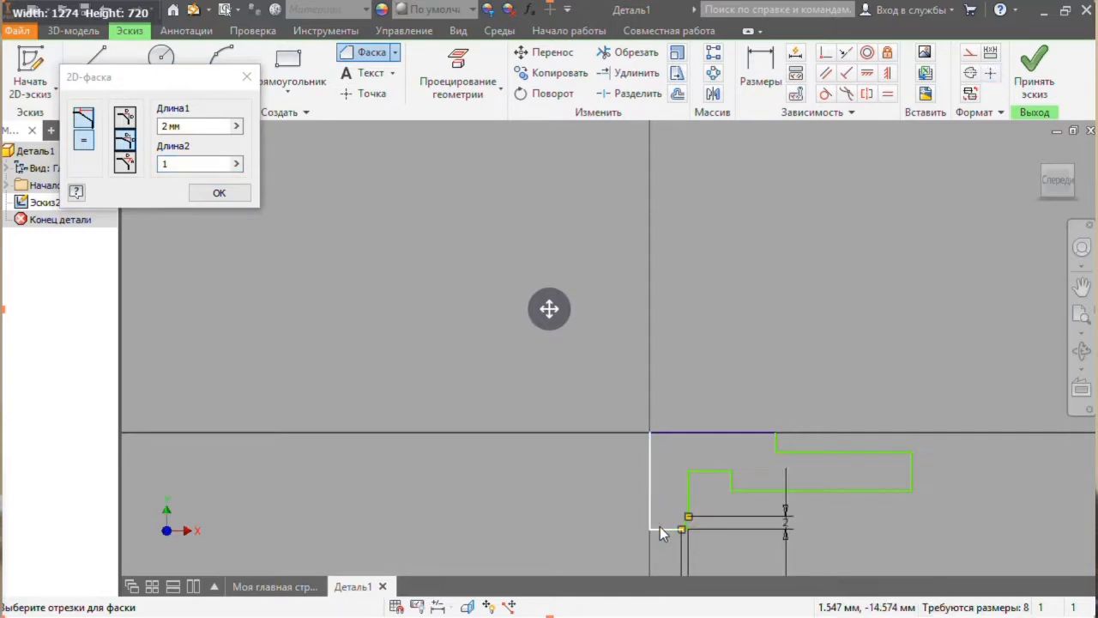
{"action": "left_click", "coordinate": [656, 545]}
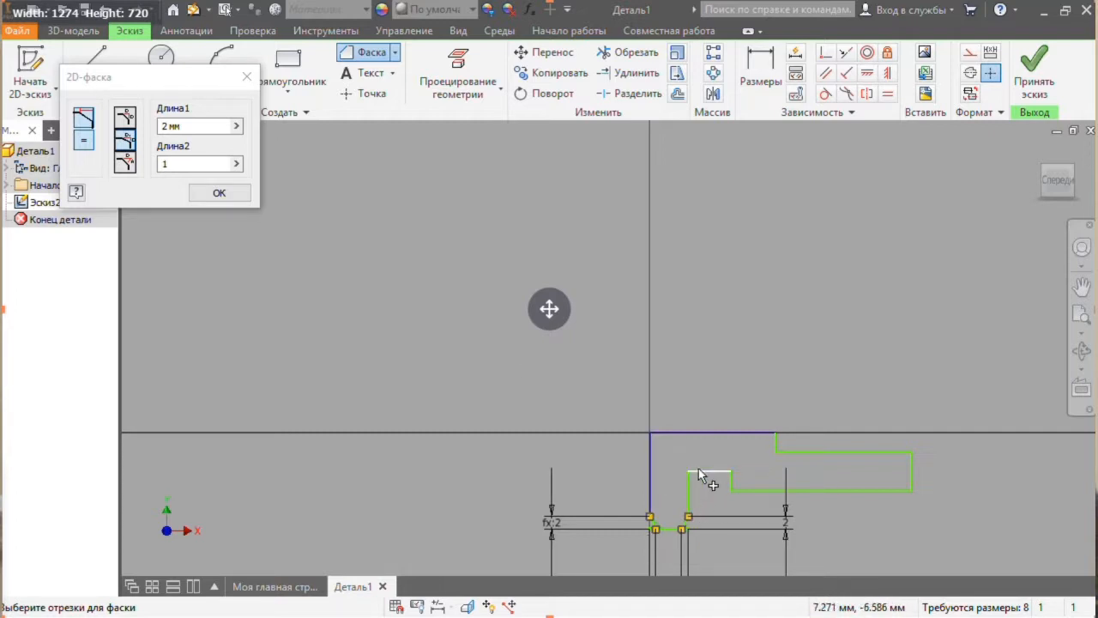
- Add equal-length 1 mm chamfers at the two upper corners of the 6.5 mm recess beside the flange
{"action": "left_click", "coordinate": [126, 118]}
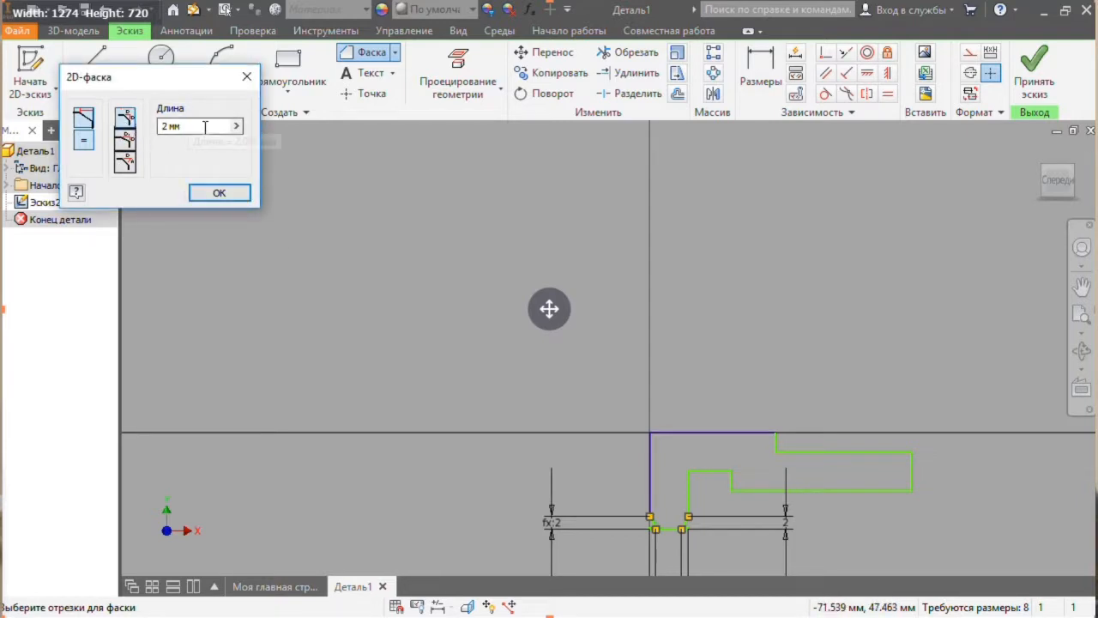
{"action": "left_click", "coordinate": [236, 127]}
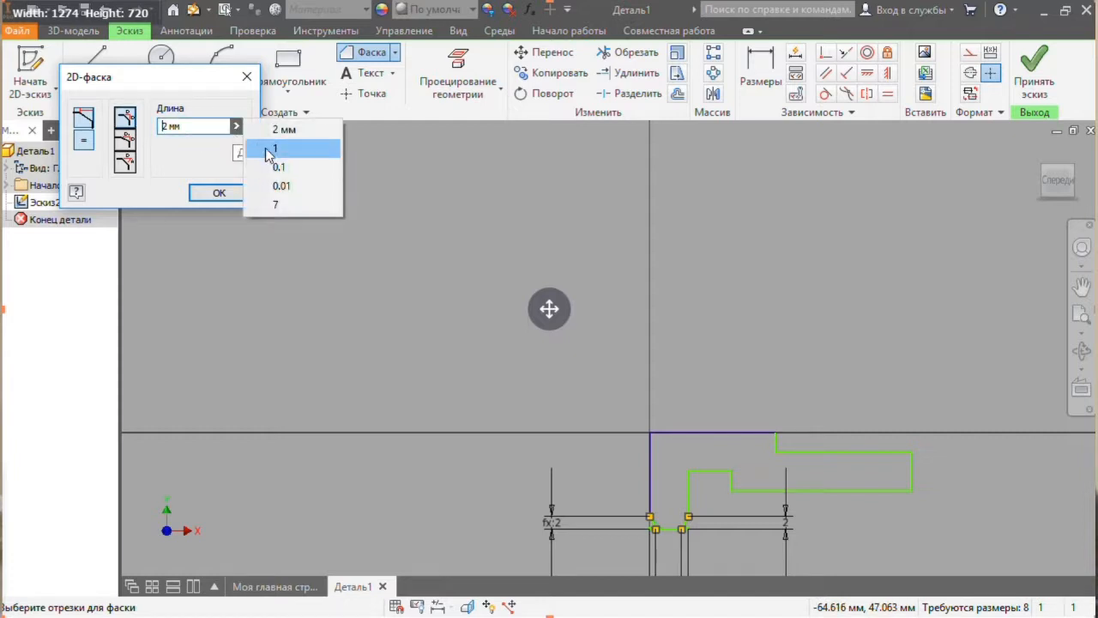
{"action": "left_click", "coordinate": [266, 159]}
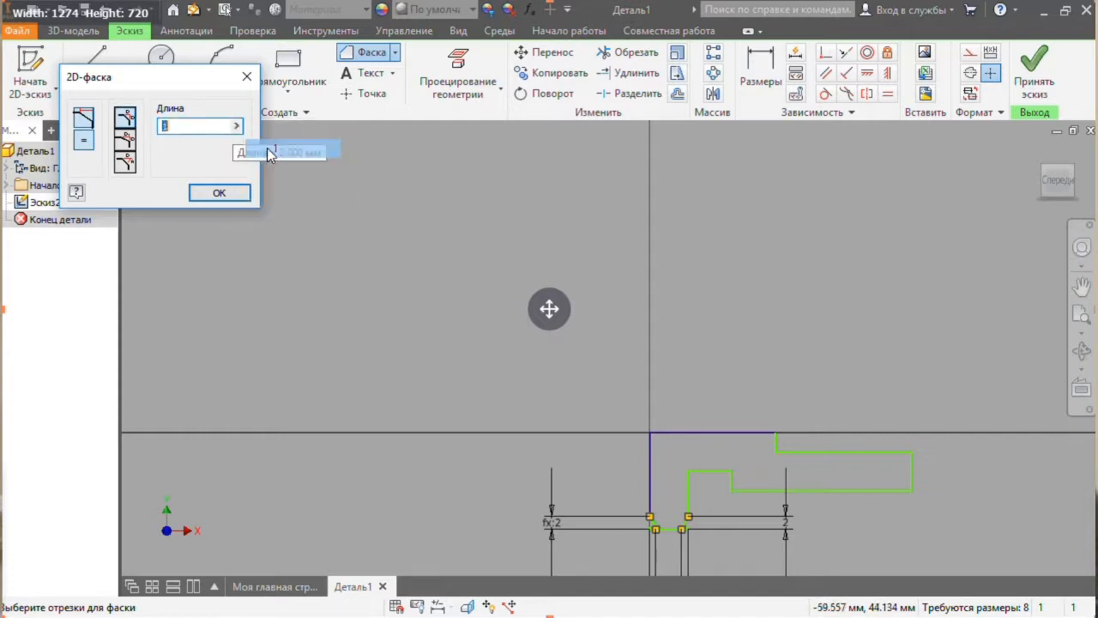
{"action": "left_click", "coordinate": [689, 476]}
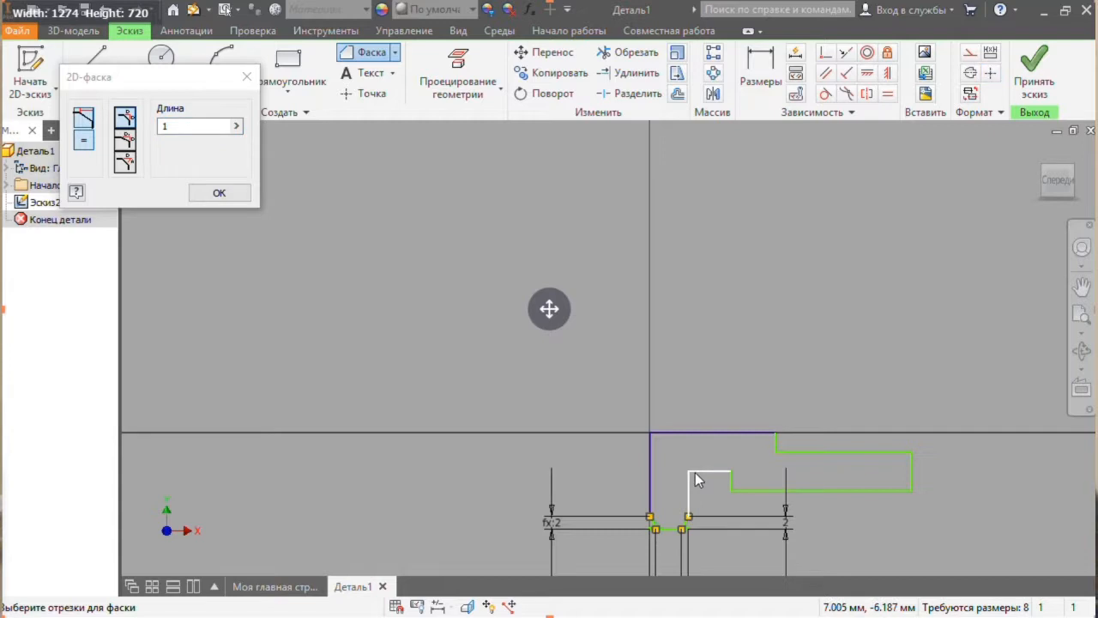
{"action": "left_click", "coordinate": [695, 472]}
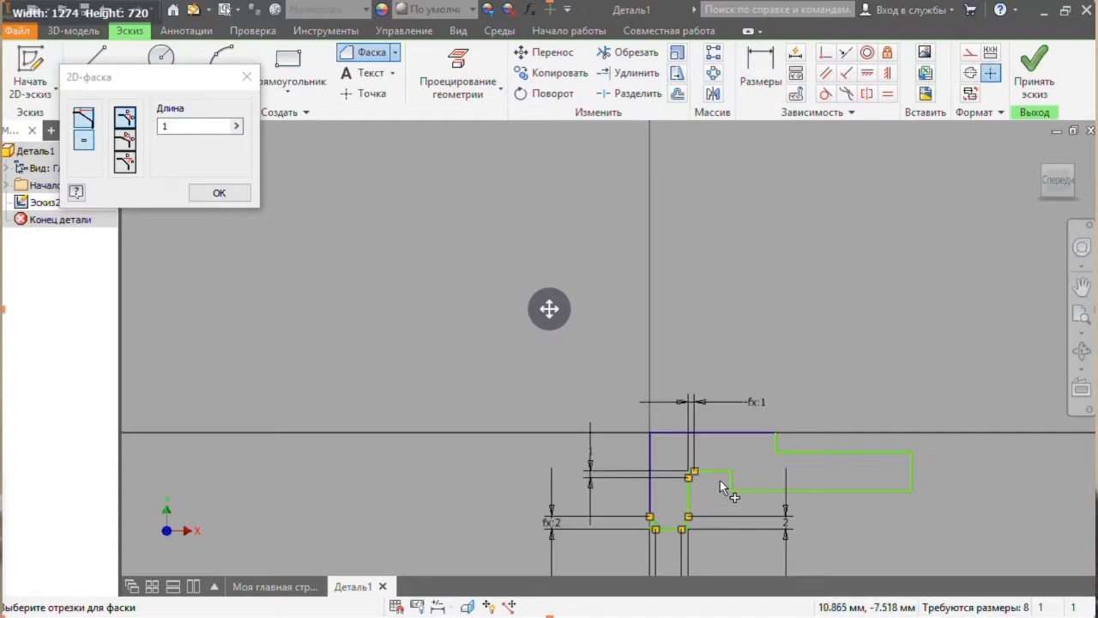
{"action": "left_click", "coordinate": [720, 472]}
{"action": "left_click", "coordinate": [729, 480]}
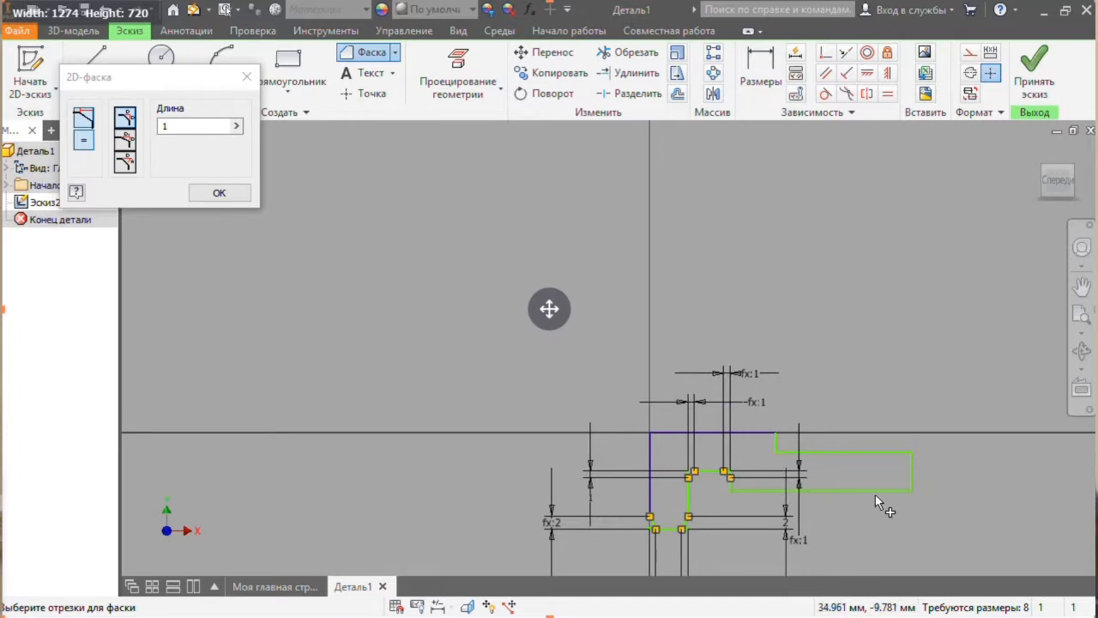
- Chamfer the lower right corner of the profile with an equal length of 2 mm and end the Chamfer command
{"action": "left_click", "coordinate": [237, 127]}
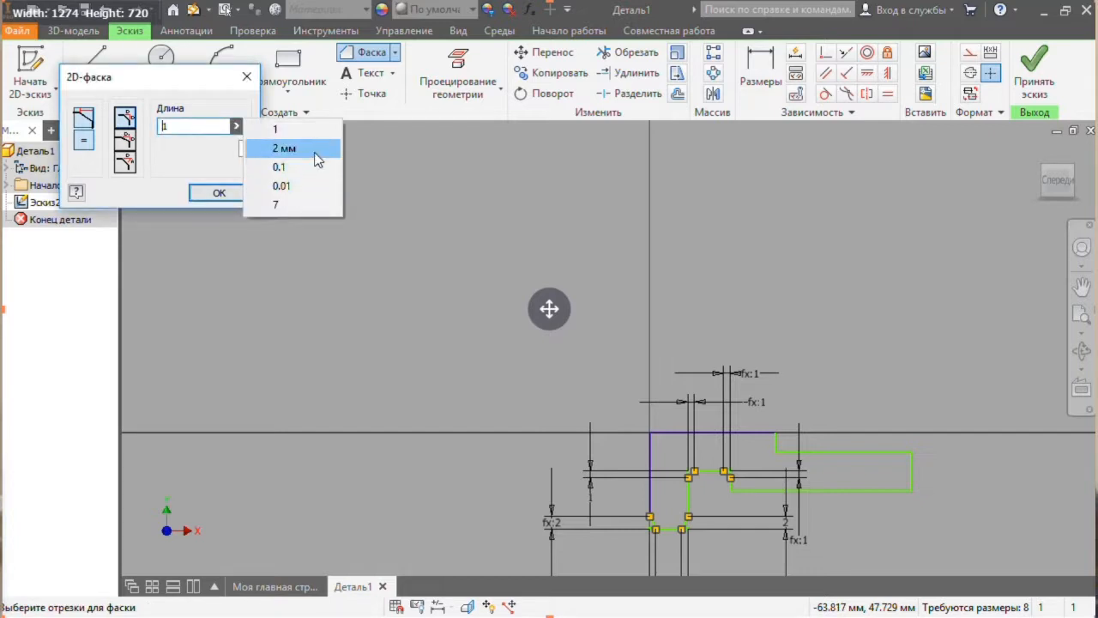
{"action": "left_click", "coordinate": [284, 149]}
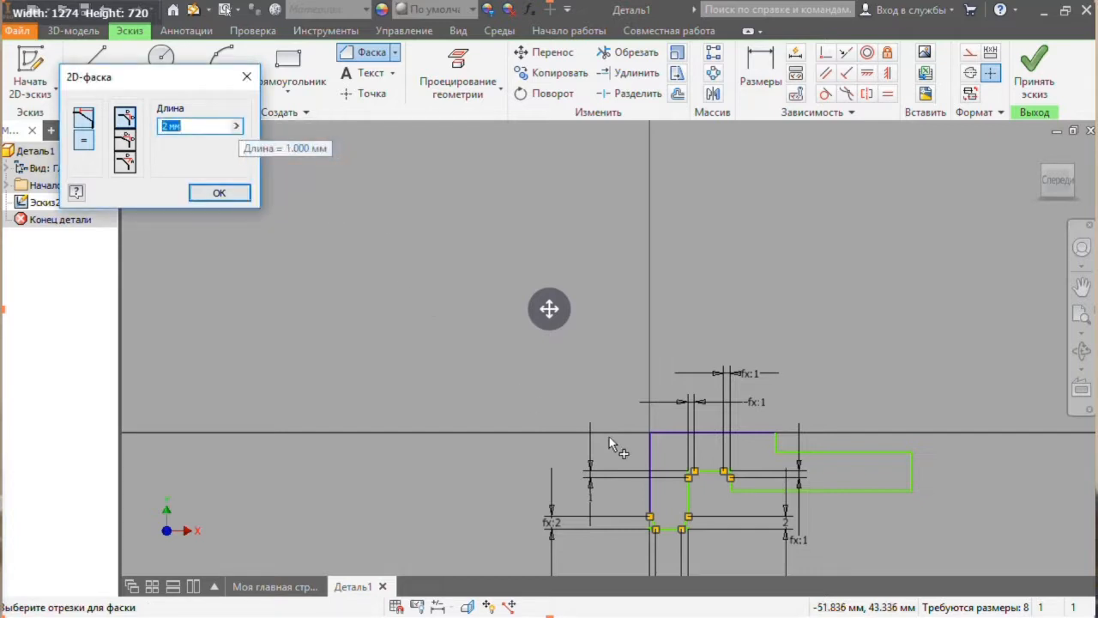
{"action": "left_click", "coordinate": [899, 490]}
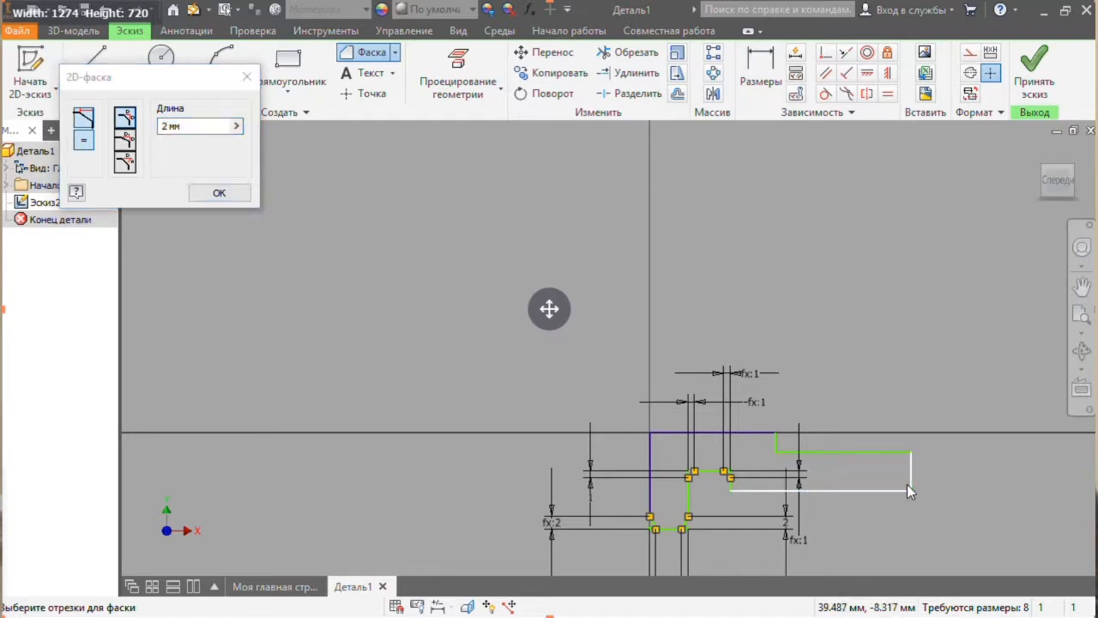
{"action": "left_click", "coordinate": [910, 483]}
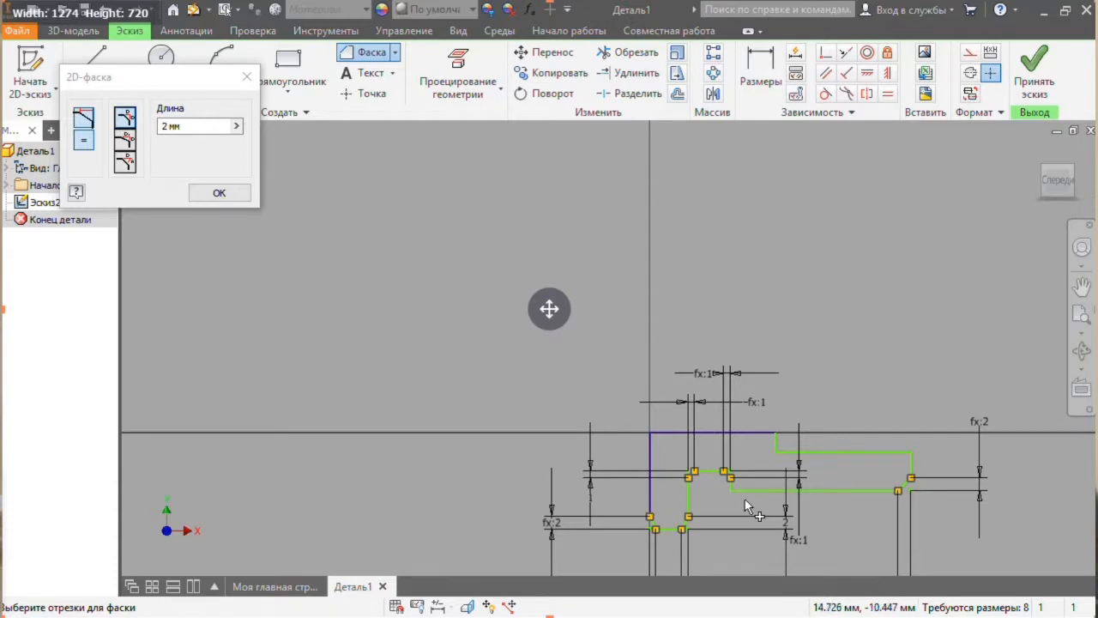
{"action": "scroll", "coordinate": [746, 498], "scroll_direction": "down", "scroll_amount": 2}
{"action": "scroll", "coordinate": [747, 536], "scroll_direction": "up", "scroll_amount": 2}
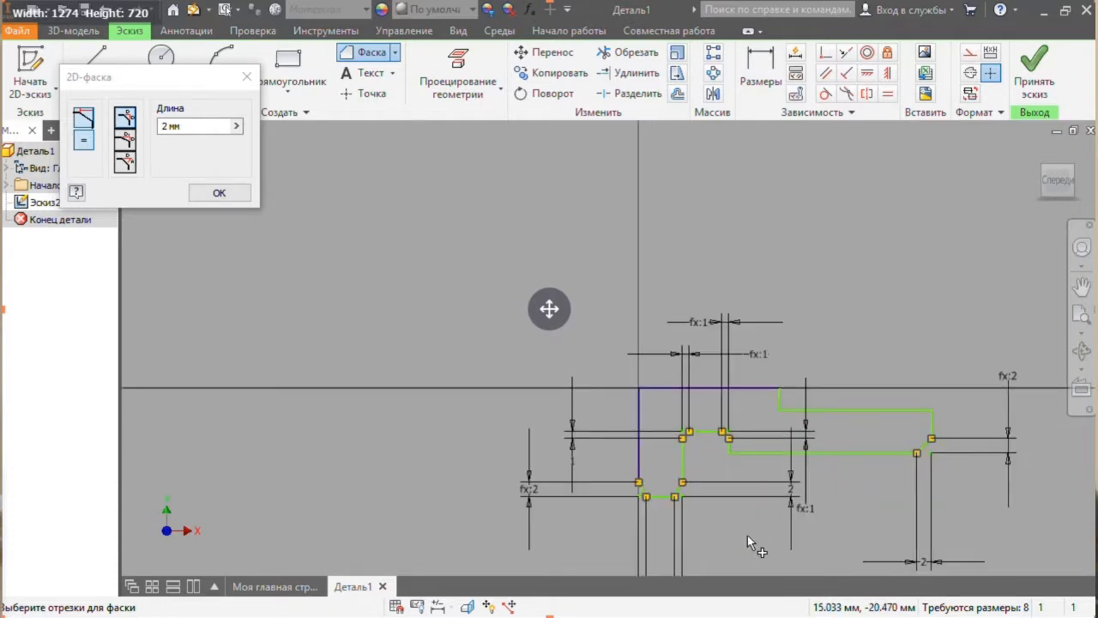
{"action": "scroll", "coordinate": [747, 535], "scroll_direction": "down", "scroll_amount": 3}
{"action": "scroll", "coordinate": [740, 561], "scroll_direction": "up", "scroll_amount": 2}
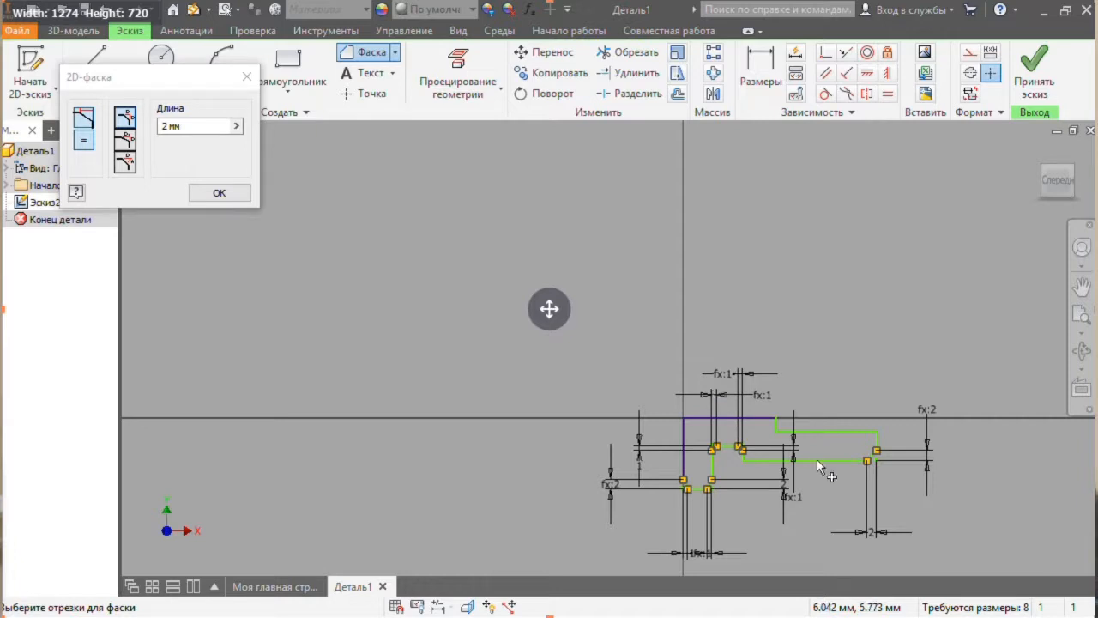
{"action": "key", "text": "Escape"}
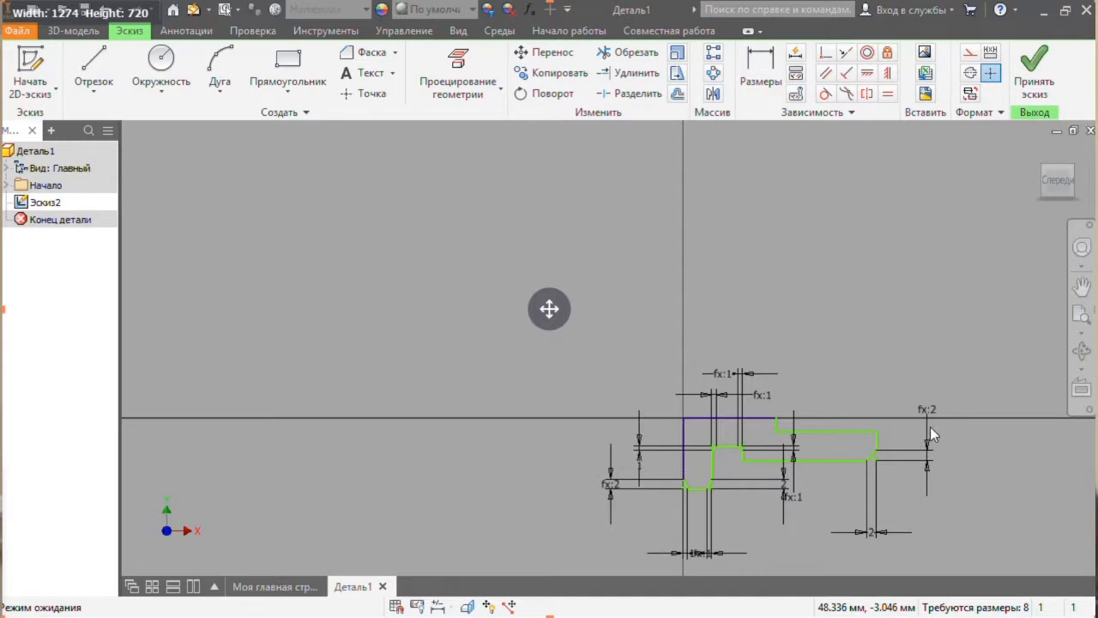
- Delete all the chamfer dimensions from the sketch
{"action": "left_click", "coordinate": [928, 427]}
{"action": "left_click", "coordinate": [875, 473], "text": "ctrl"}
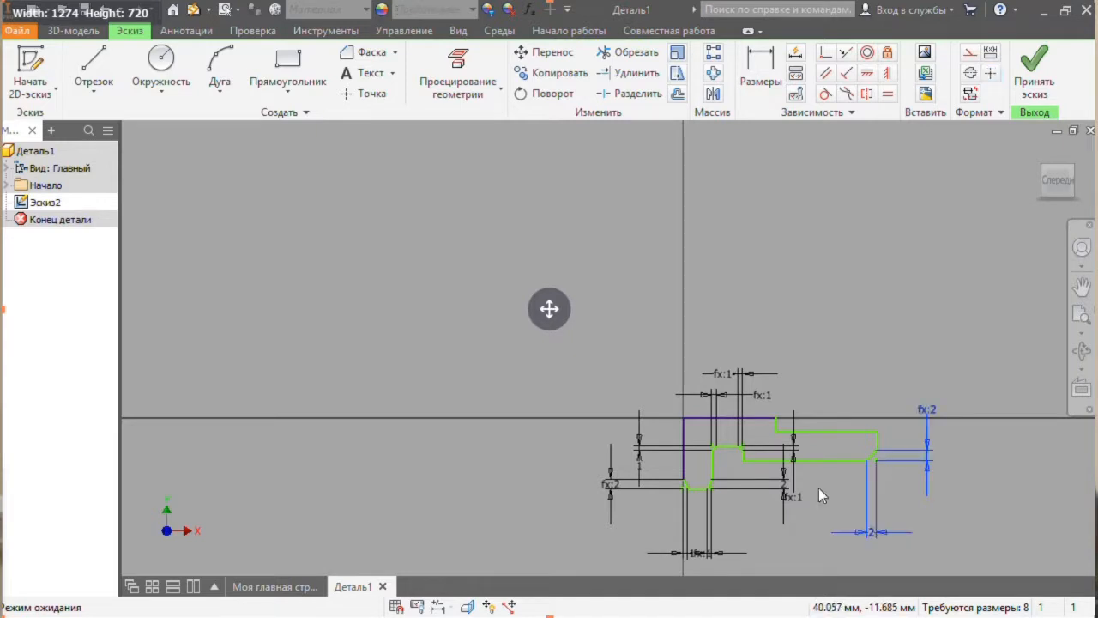
{"action": "left_click", "coordinate": [791, 479], "text": "ctrl"}
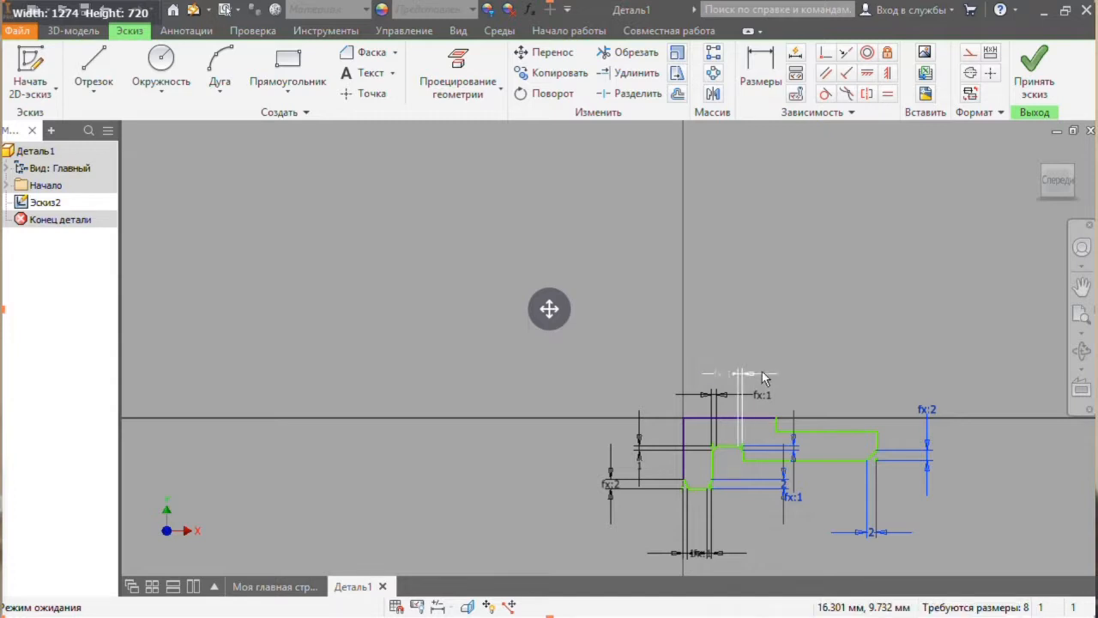
{"action": "left_click", "coordinate": [764, 375], "text": "ctrl"}
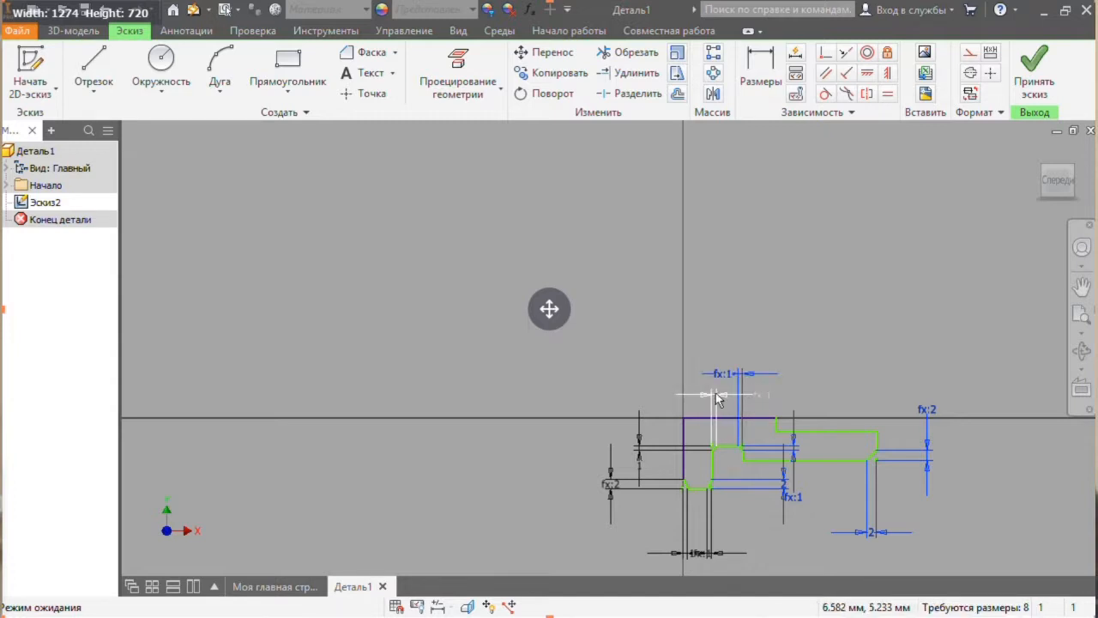
{"action": "left_click", "coordinate": [718, 397], "text": "ctrl"}
{"action": "left_click", "coordinate": [644, 424], "text": "ctrl"}
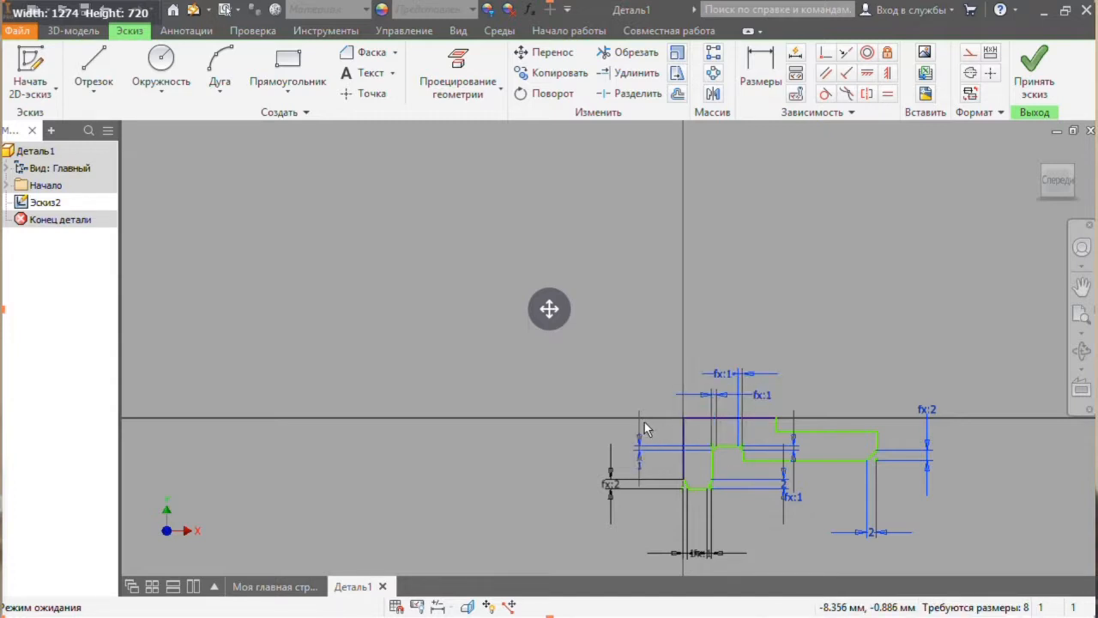
{"action": "left_click", "coordinate": [651, 478], "text": "ctrl"}
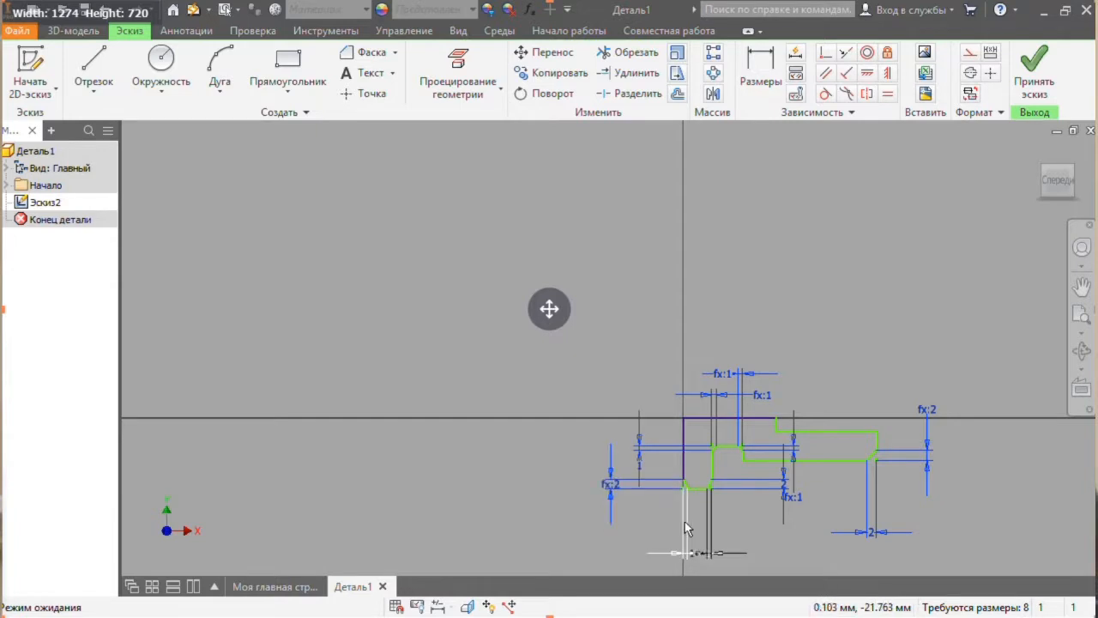
{"action": "left_click", "coordinate": [710, 543], "text": "ctrl"}
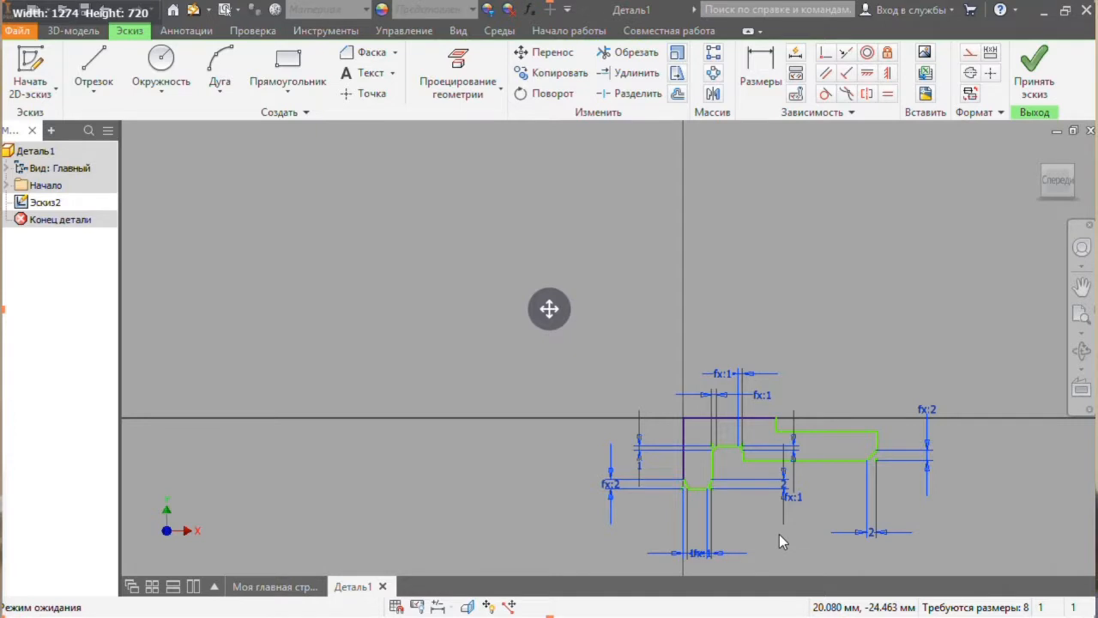
{"action": "key", "text": "Delete"}
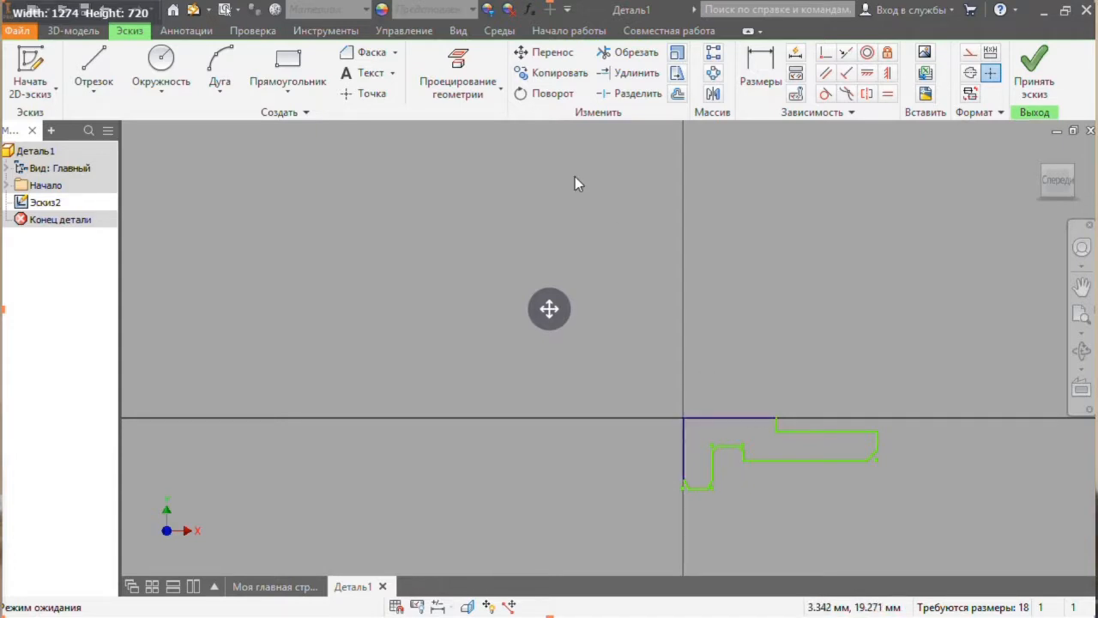
- Sketch a horizontal line about 15 mm long above the profile, starting on the vertical axis about 5.5 mm above the origin
{"action": "left_click", "coordinate": [93, 69]}
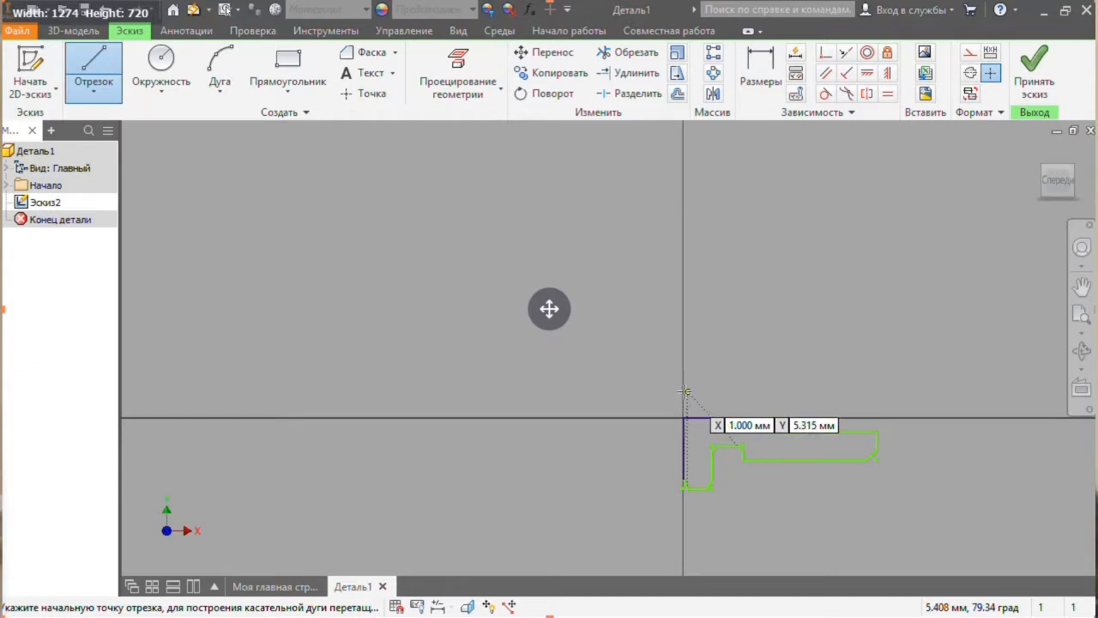
{"action": "left_click", "coordinate": [684, 392]}
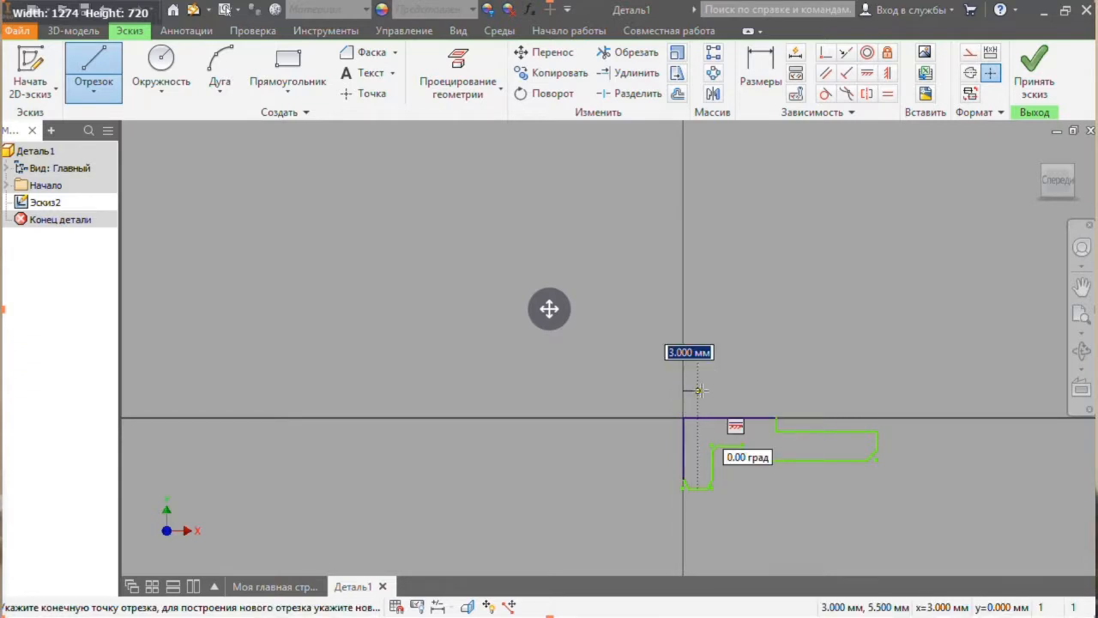
{"action": "left_click", "coordinate": [755, 390]}
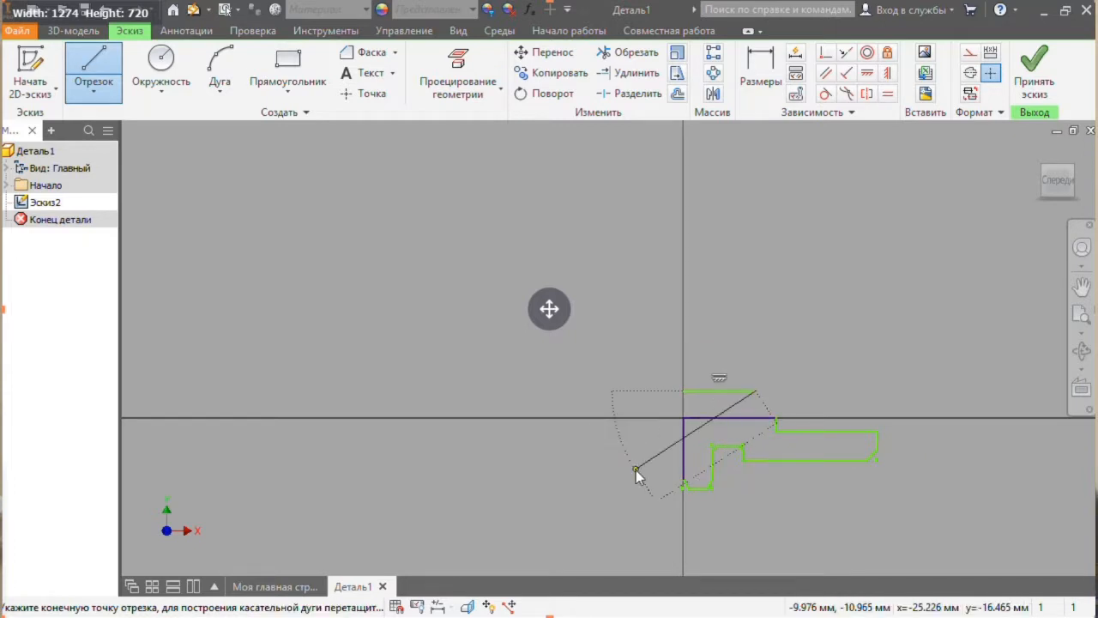
{"action": "key", "text": "Escape"}
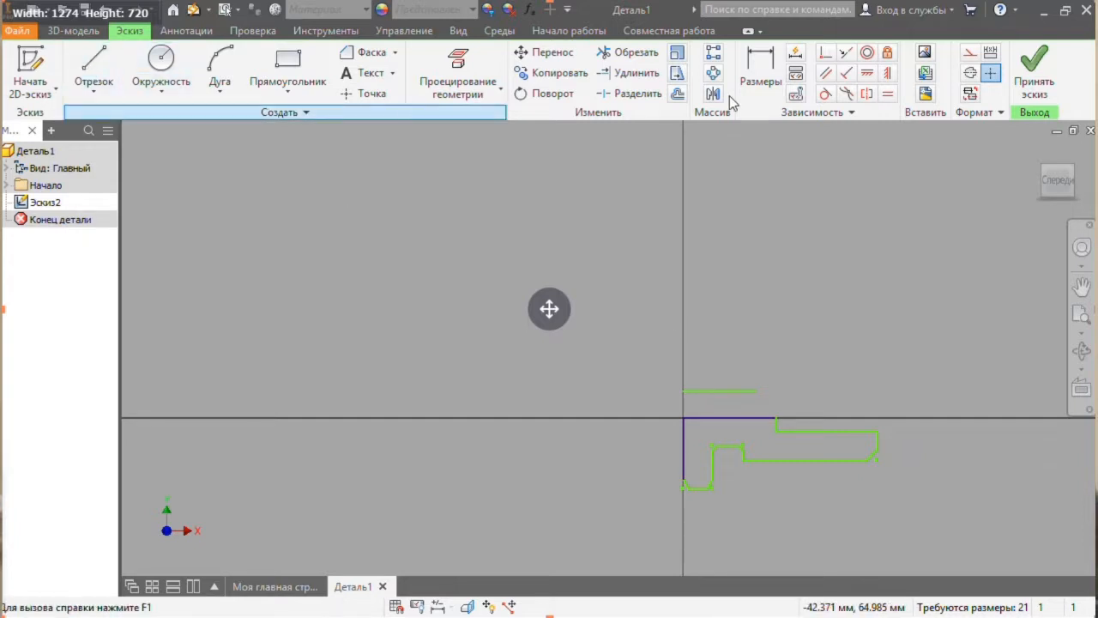
- Dimension the distance between the separate horizontal line and the profile's upper edge as 5 mm
{"action": "left_click", "coordinate": [760, 69]}
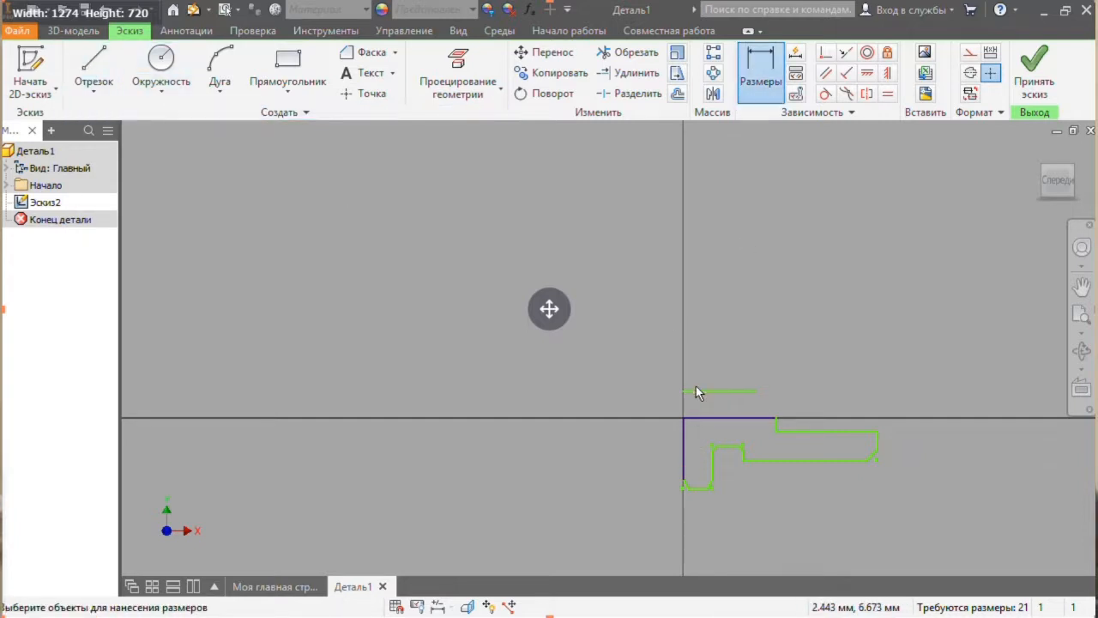
{"action": "left_click", "coordinate": [696, 405]}
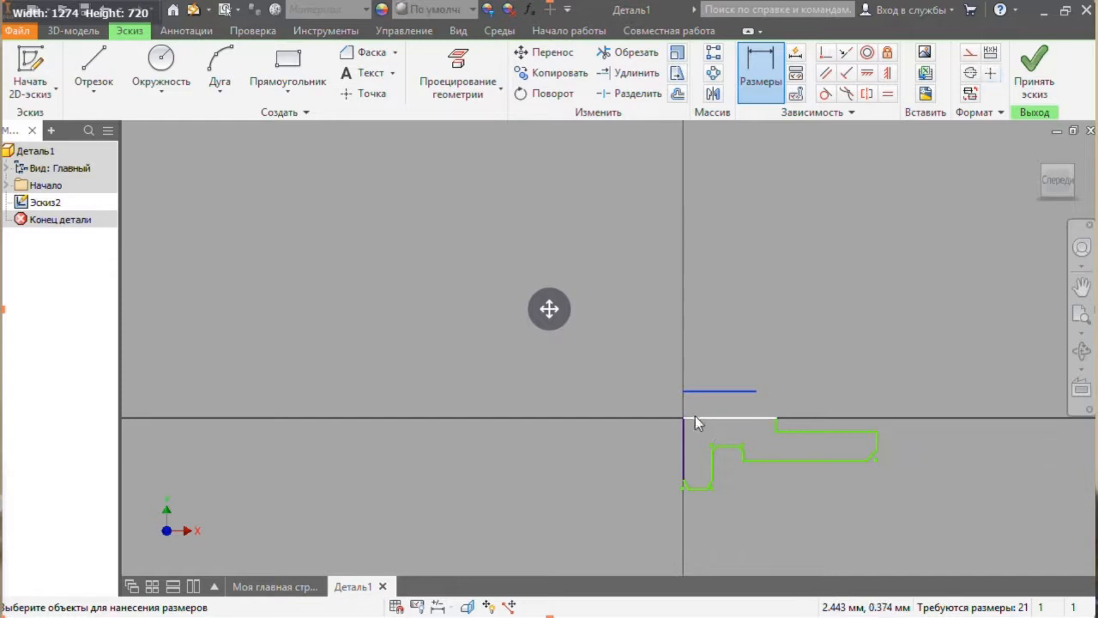
{"action": "left_click", "coordinate": [695, 417]}
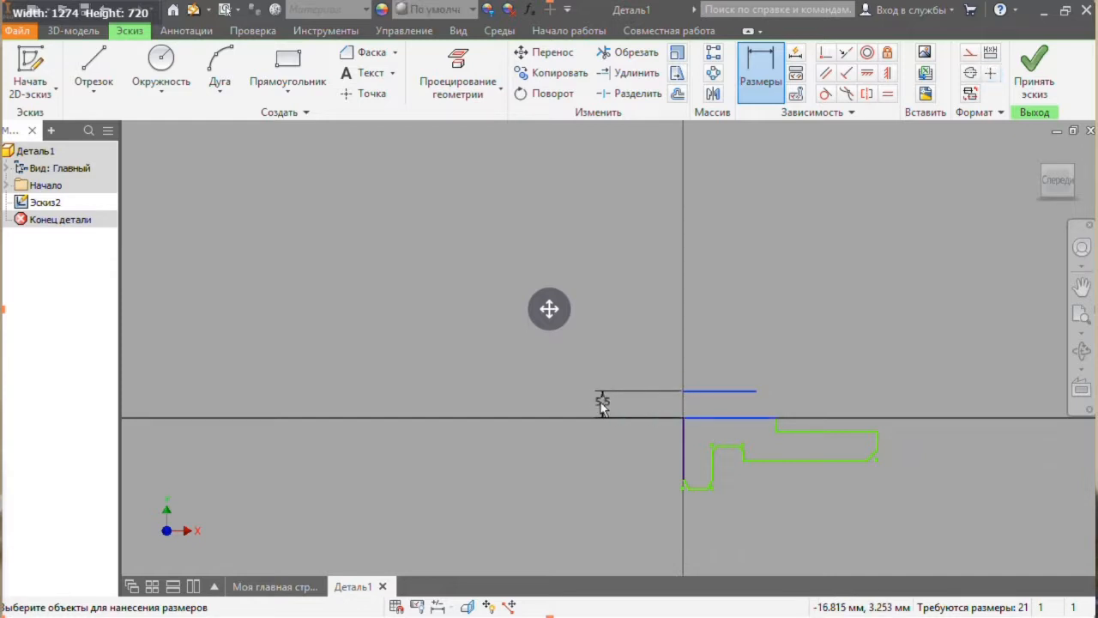
{"action": "left_click", "coordinate": [602, 407]}
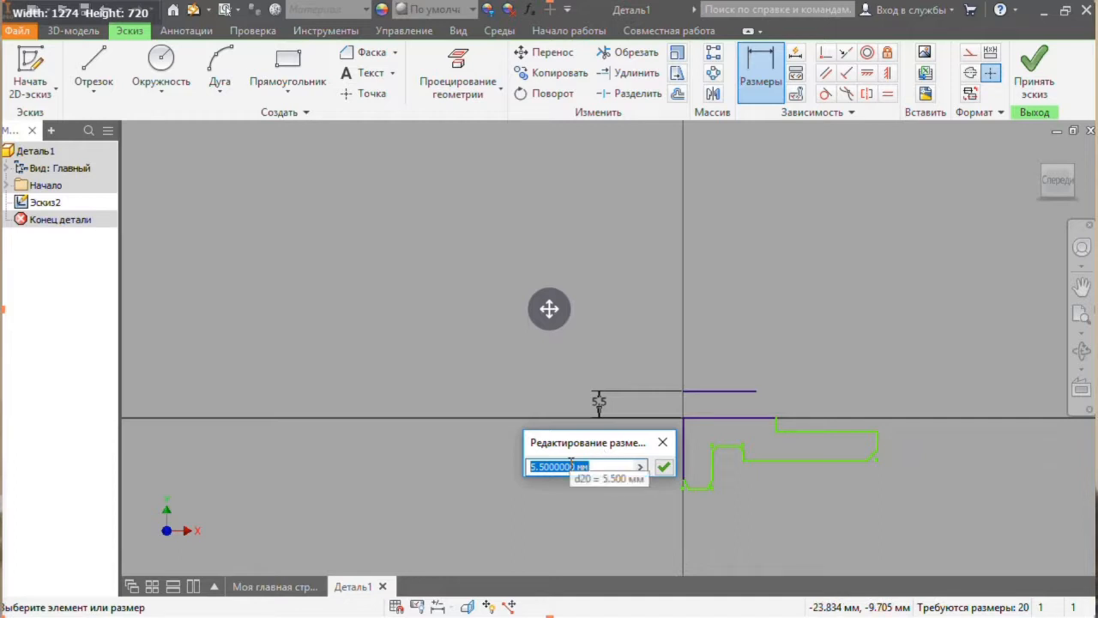
{"action": "type", "text": "5"}
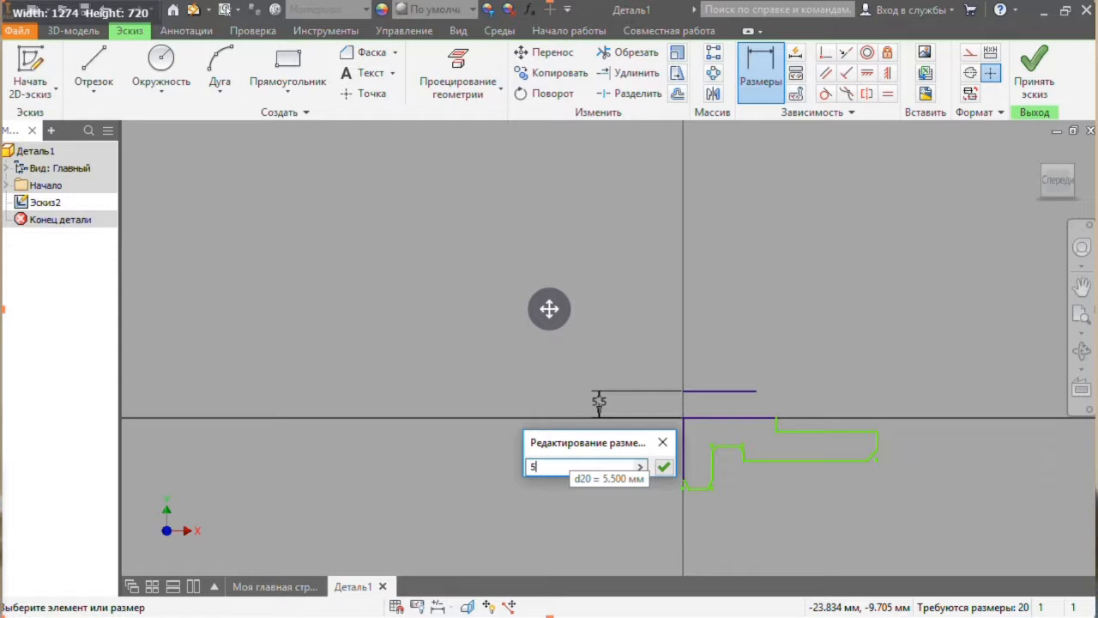
{"action": "key", "text": "Return"}
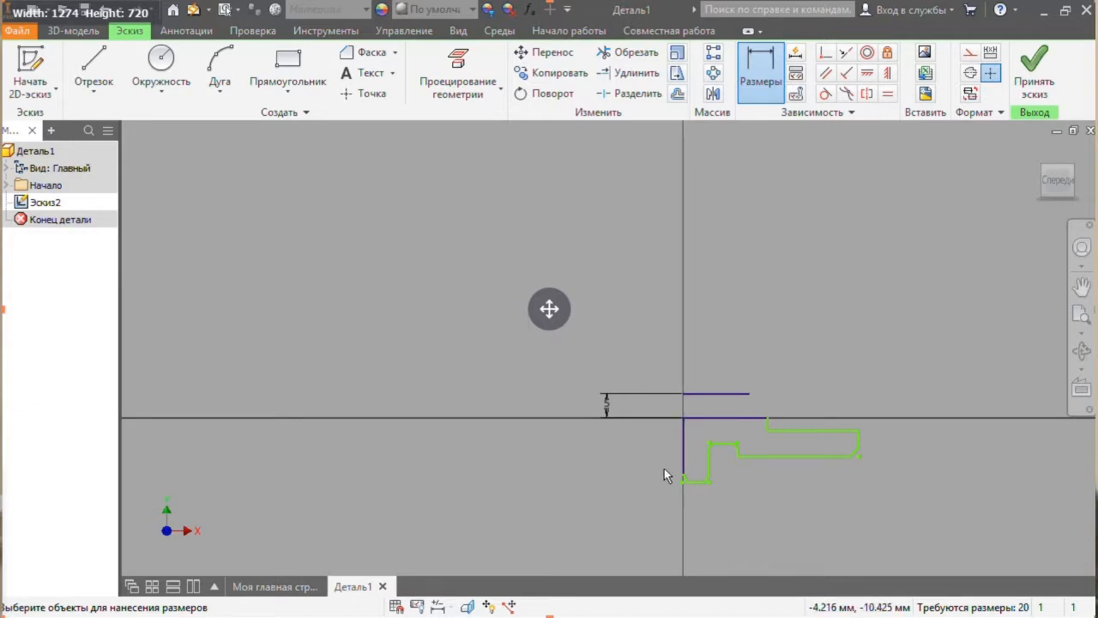
- Delete the 5 mm dimension between the separate line and the profile
{"action": "left_click", "coordinate": [650, 394]}
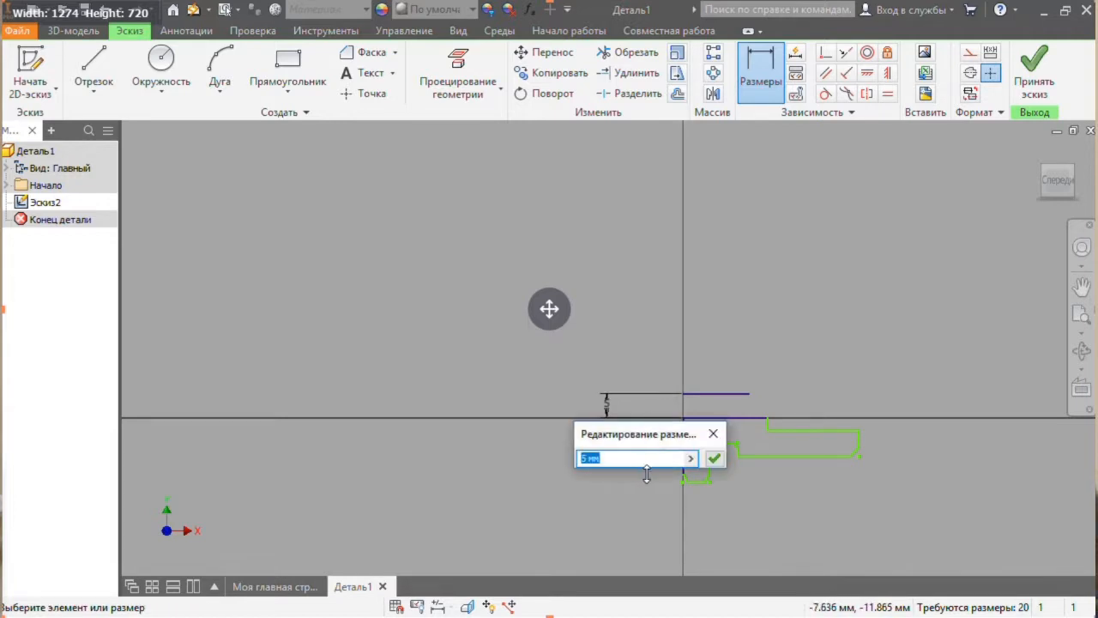
{"action": "left_click", "coordinate": [714, 433]}
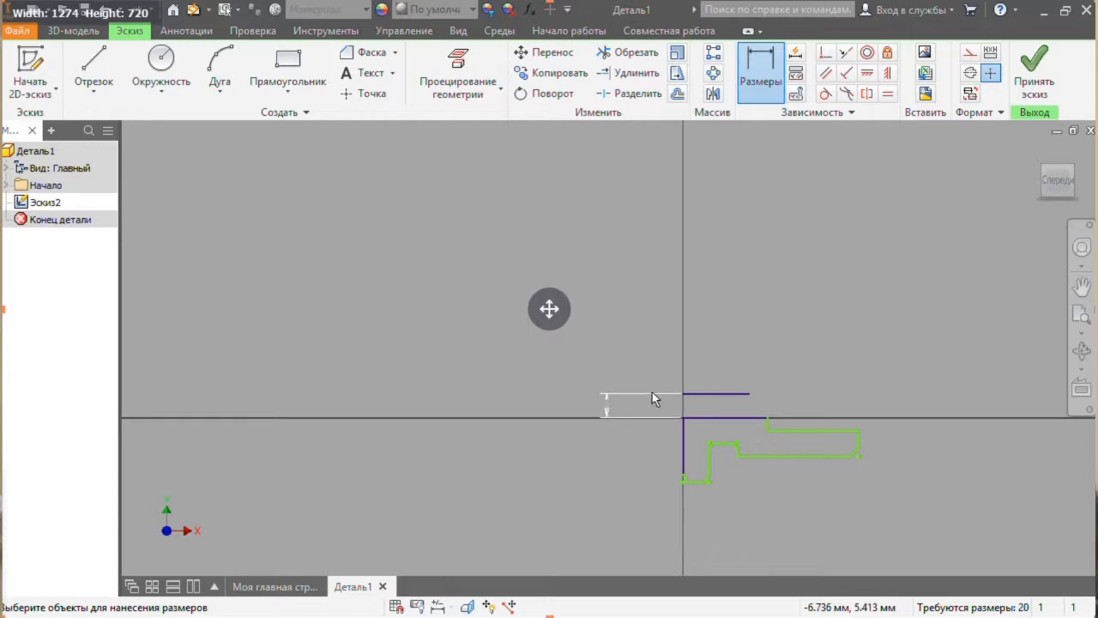
{"action": "key", "text": "Escape"}
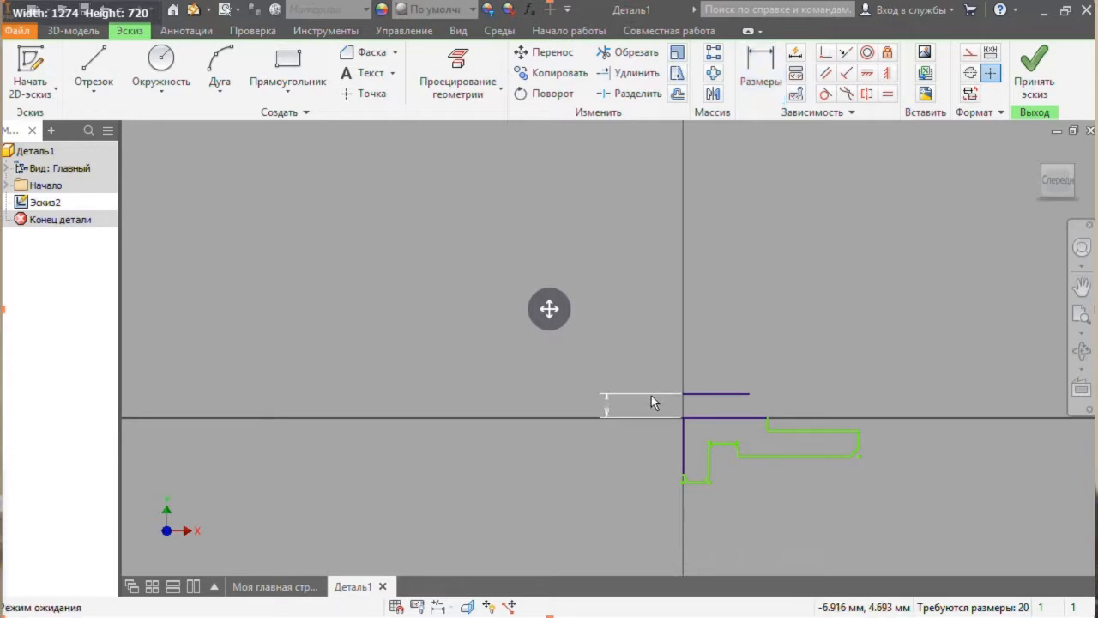
{"action": "key", "text": "Delete"}
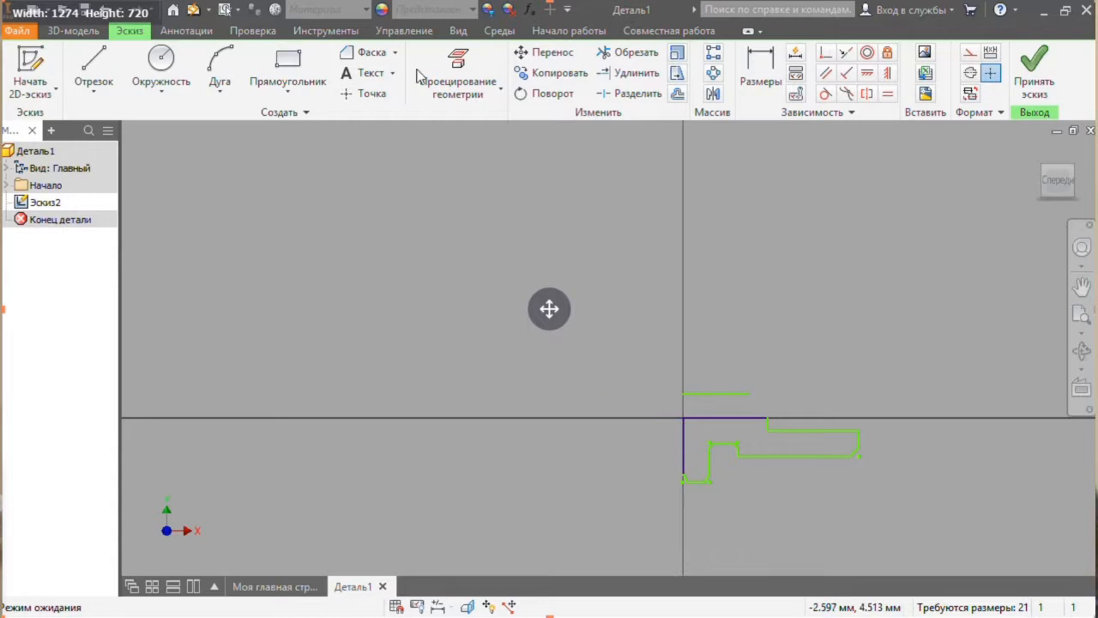
- Finish the sketch and revolve the profile a full circle around the separate horizontal line as a solid
{"action": "left_click", "coordinate": [1041, 86]}
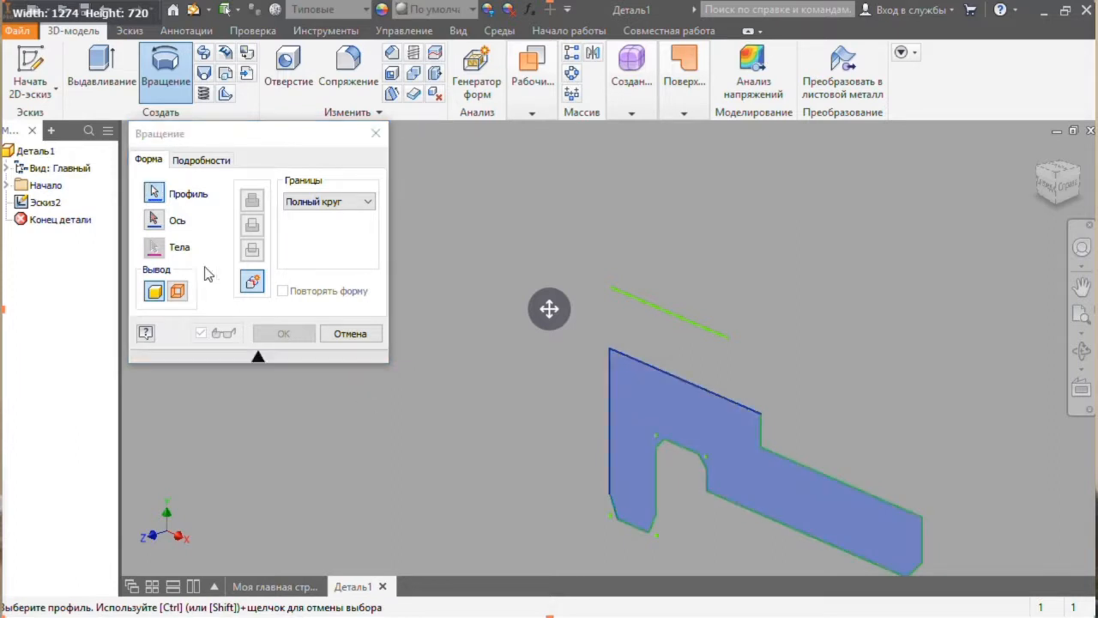
{"action": "left_click", "coordinate": [151, 215]}
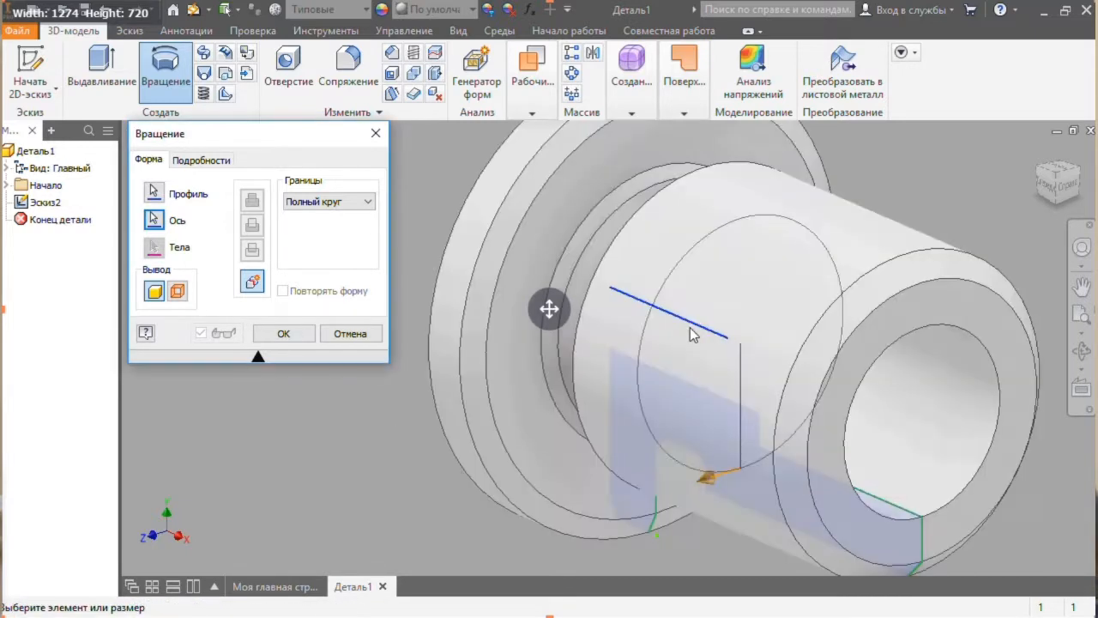
{"action": "scroll", "coordinate": [682, 337], "scroll_direction": "up", "scroll_amount": 2}
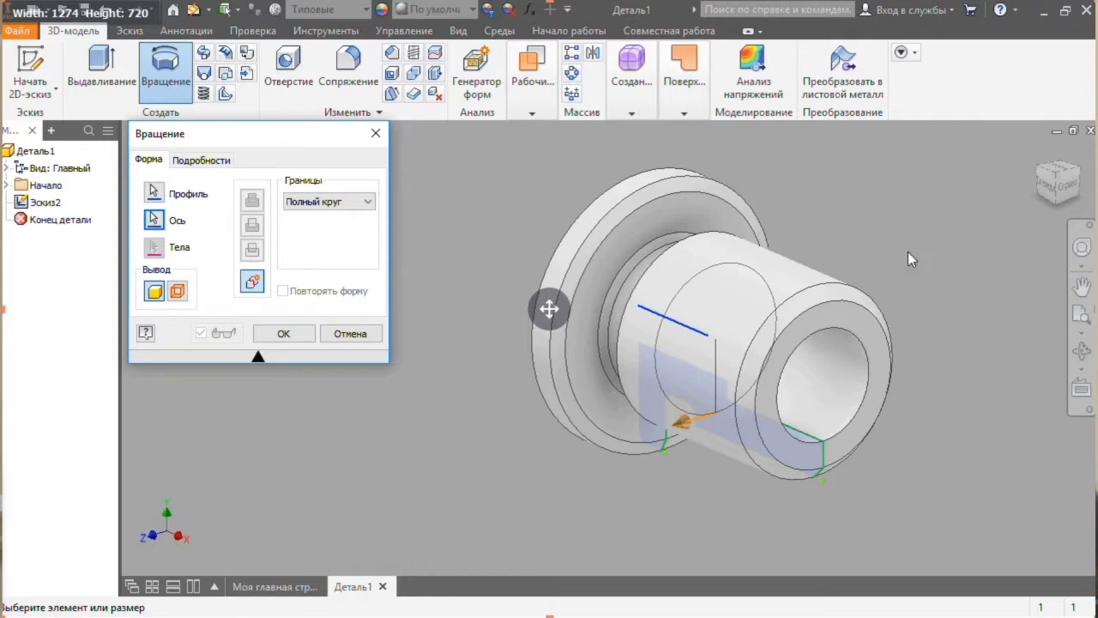
{"action": "left_click", "coordinate": [1045, 190]}
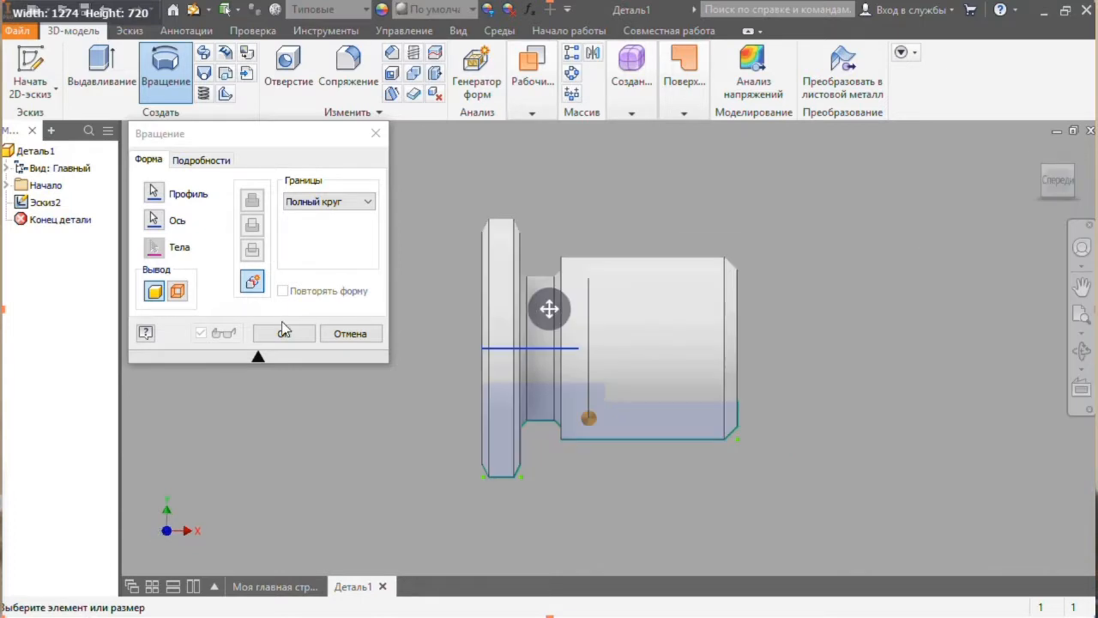
{"action": "left_click", "coordinate": [285, 336]}
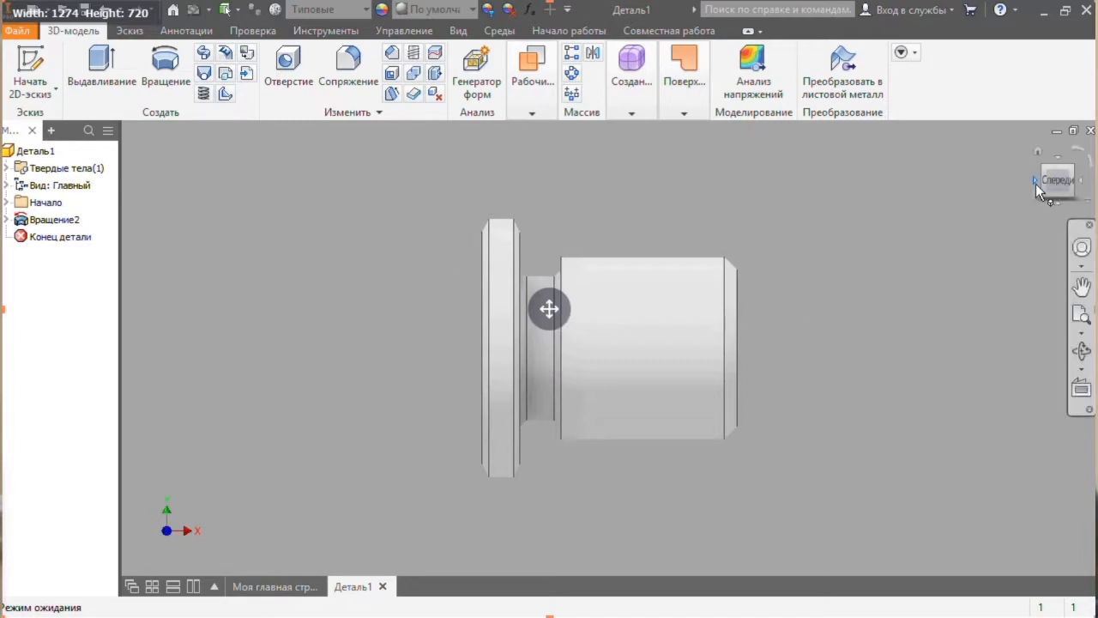
- Start a 2D sketch on the outer end face of the flange, viewed from the left
{"action": "left_click", "coordinate": [1034, 183]}
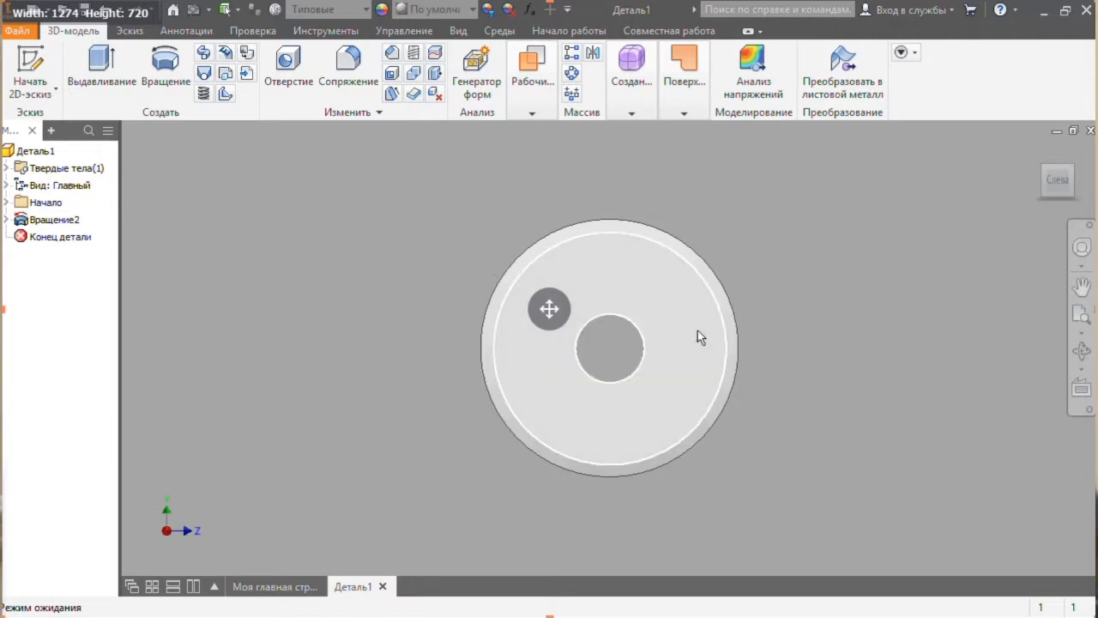
{"action": "left_click", "coordinate": [37, 95]}
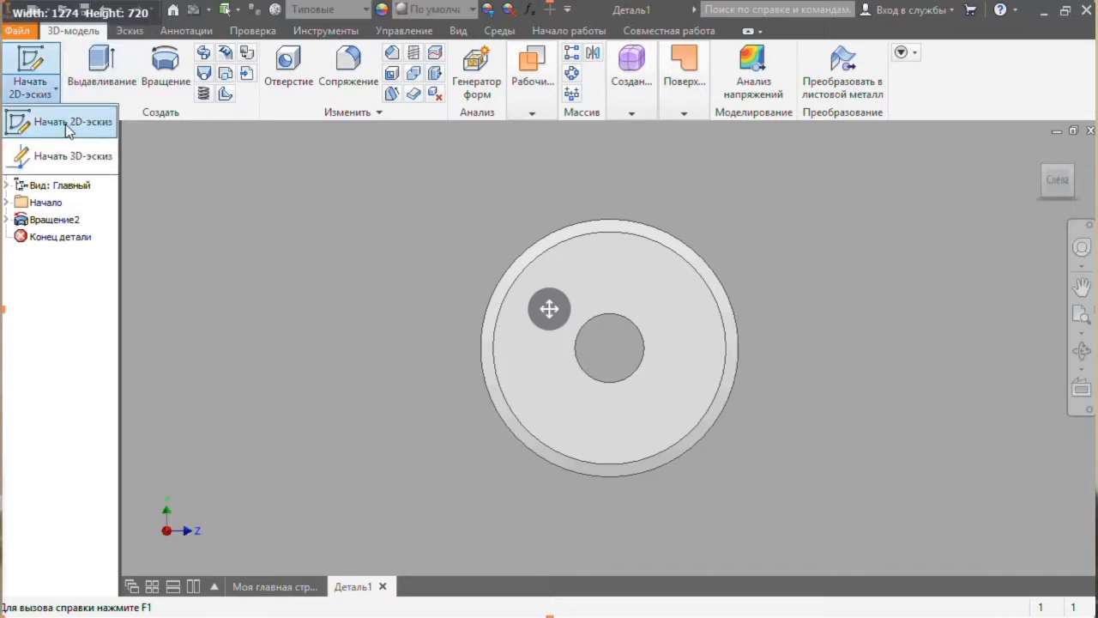
{"action": "left_click", "coordinate": [69, 125]}
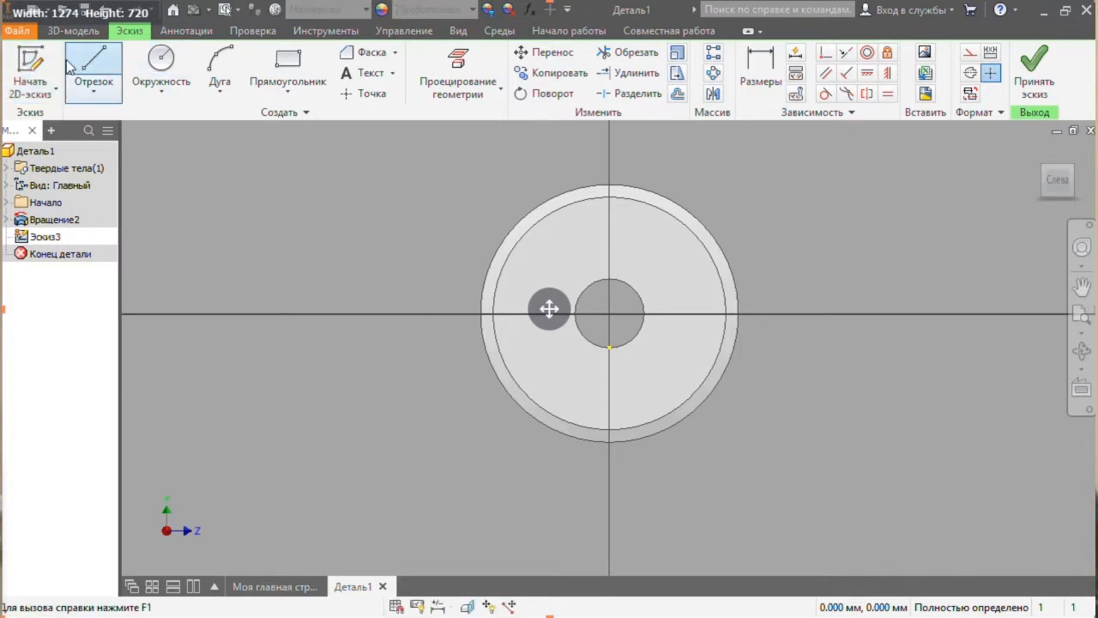
- Draw an inscribed six-sided polygon centred on the bore, with its upper vertex on the flange's outer edge, about 18.6 mm from the centre
{"action": "left_click", "coordinate": [290, 94]}
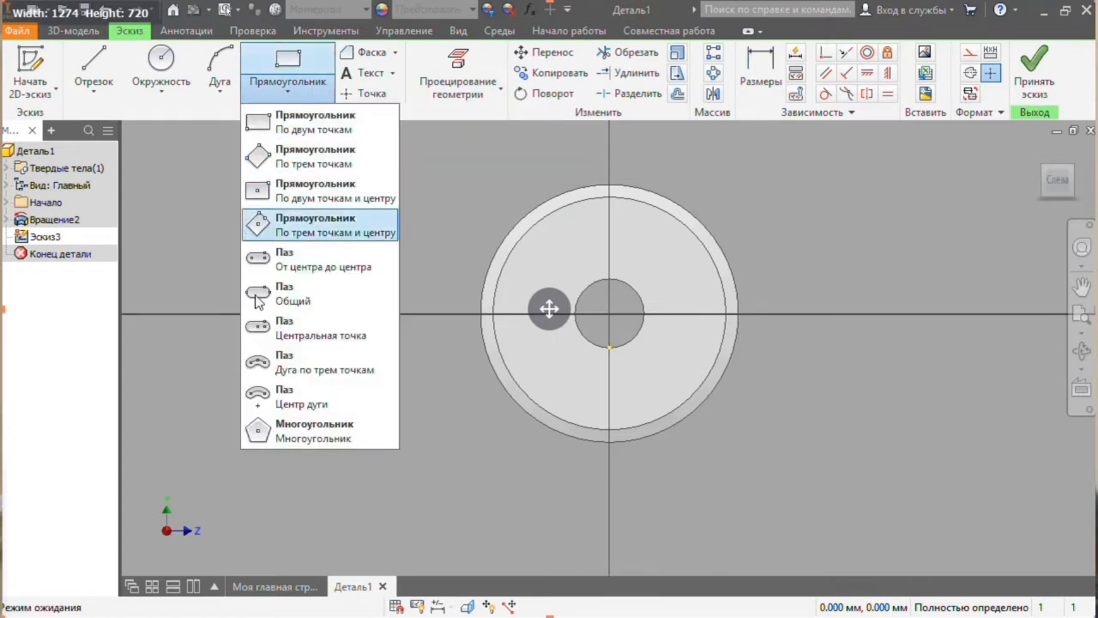
{"action": "left_click", "coordinate": [263, 431]}
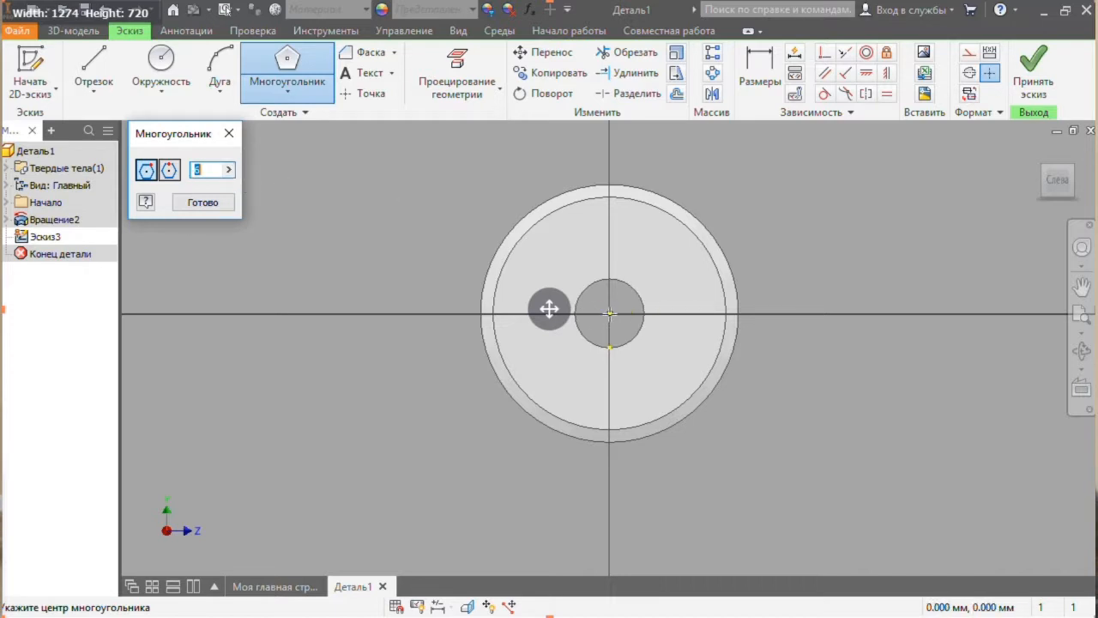
{"action": "left_click", "coordinate": [609, 314]}
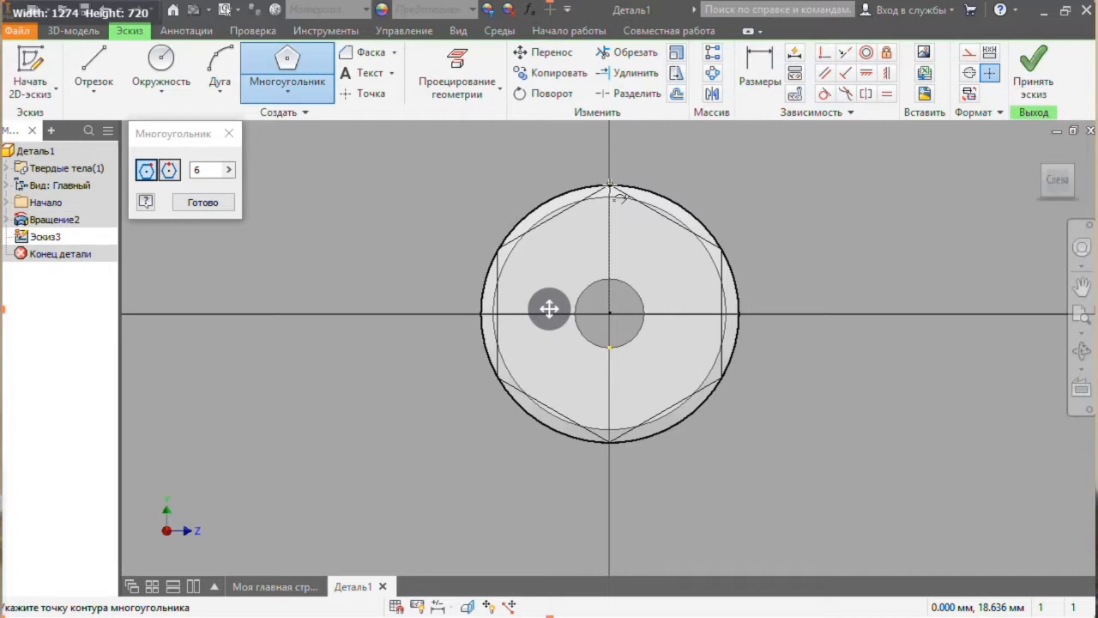
{"action": "left_click", "coordinate": [609, 184]}
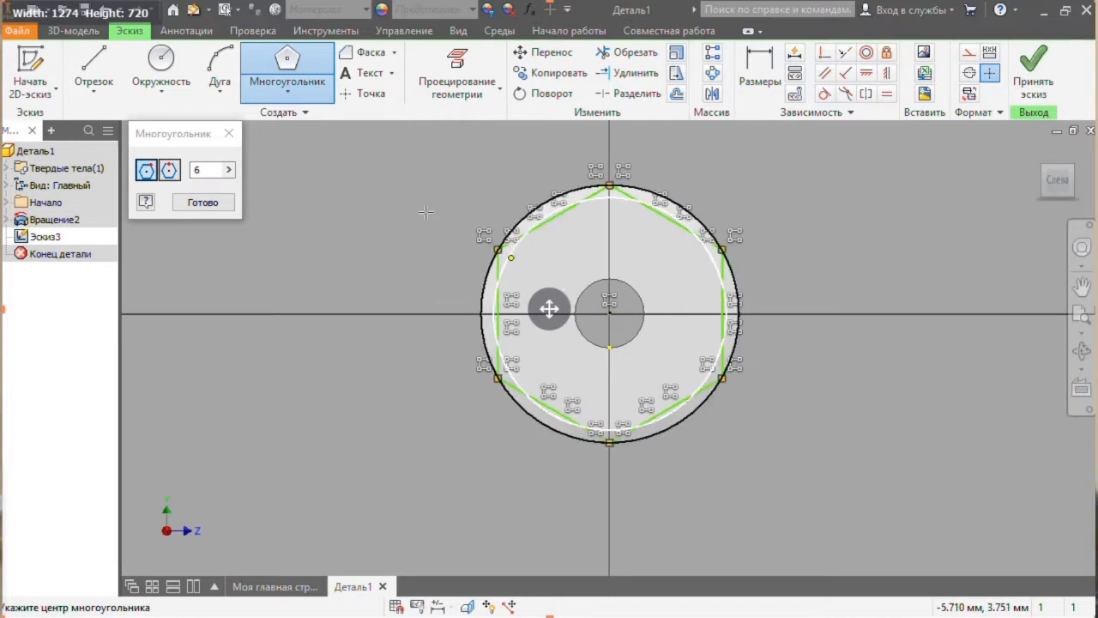
- Draw a circle centred on the bore through the hexagon's vertices, with a radius of about 18.6 mm, and finish the sketch
{"action": "left_click", "coordinate": [161, 64]}
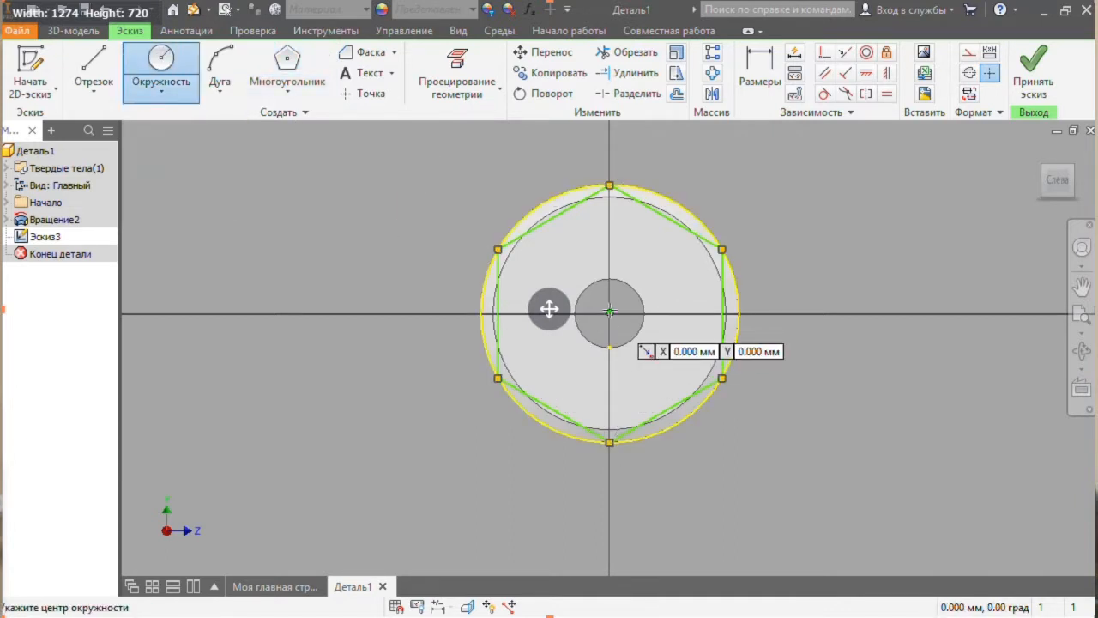
{"action": "left_click", "coordinate": [609, 311]}
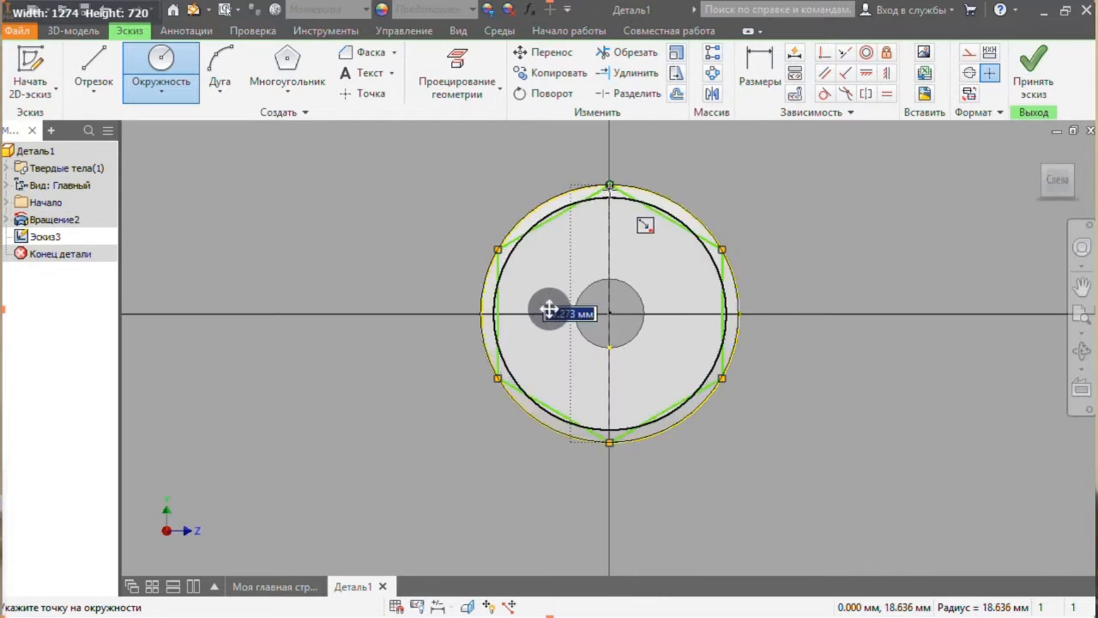
{"action": "left_click", "coordinate": [486, 337]}
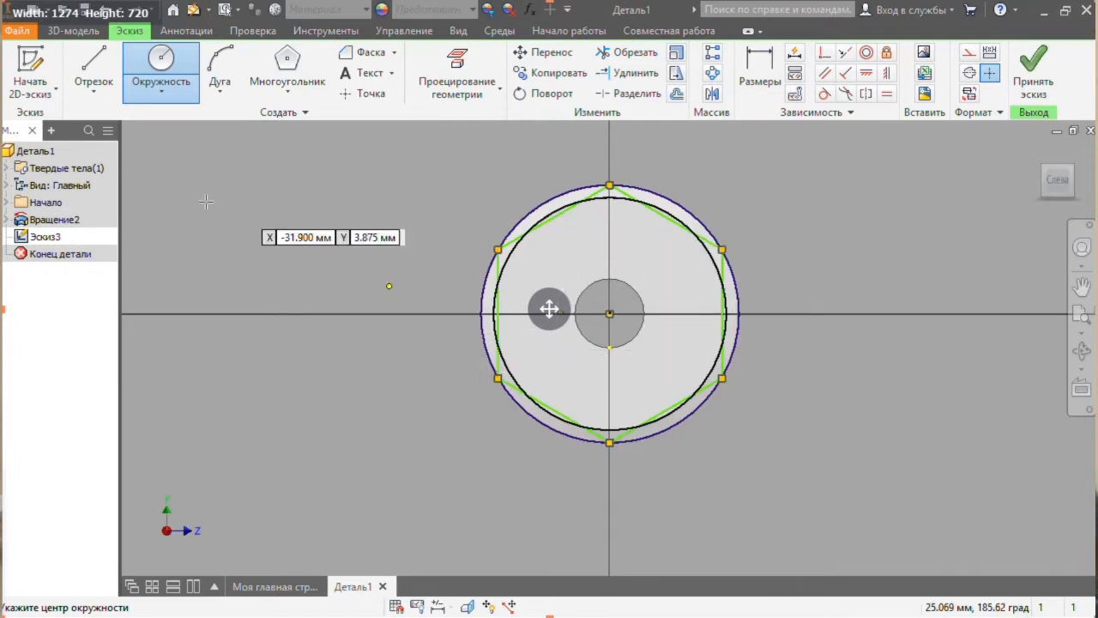
{"action": "left_click", "coordinate": [1033, 73]}
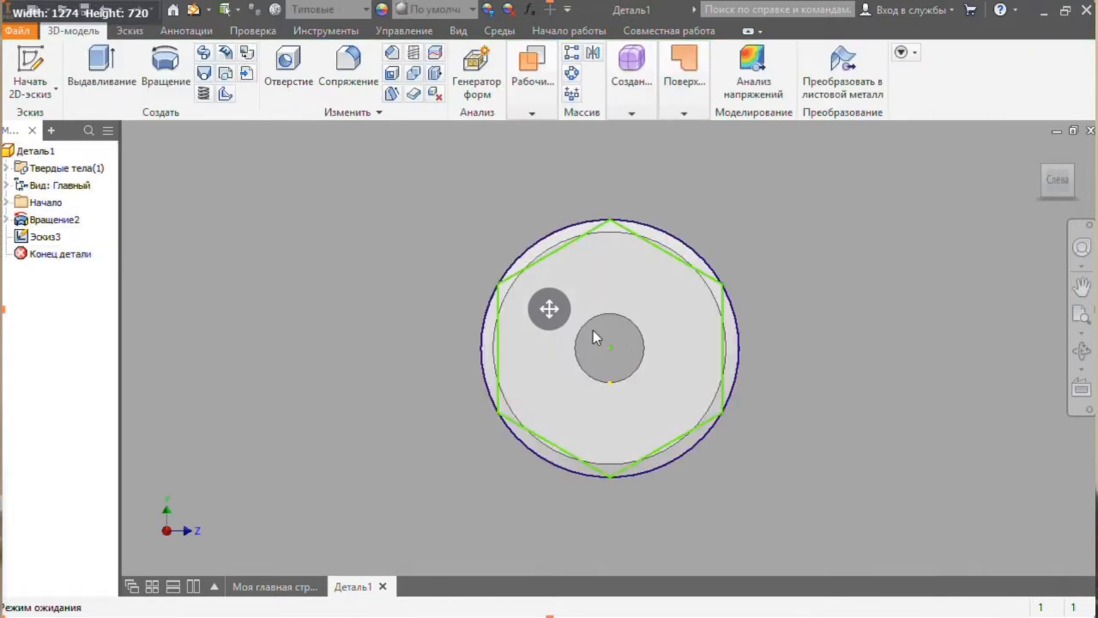
- Extrude the six segments between the hexagon and the circle as a symmetric cut with a distance of 10 mm
{"action": "left_click", "coordinate": [557, 243]}
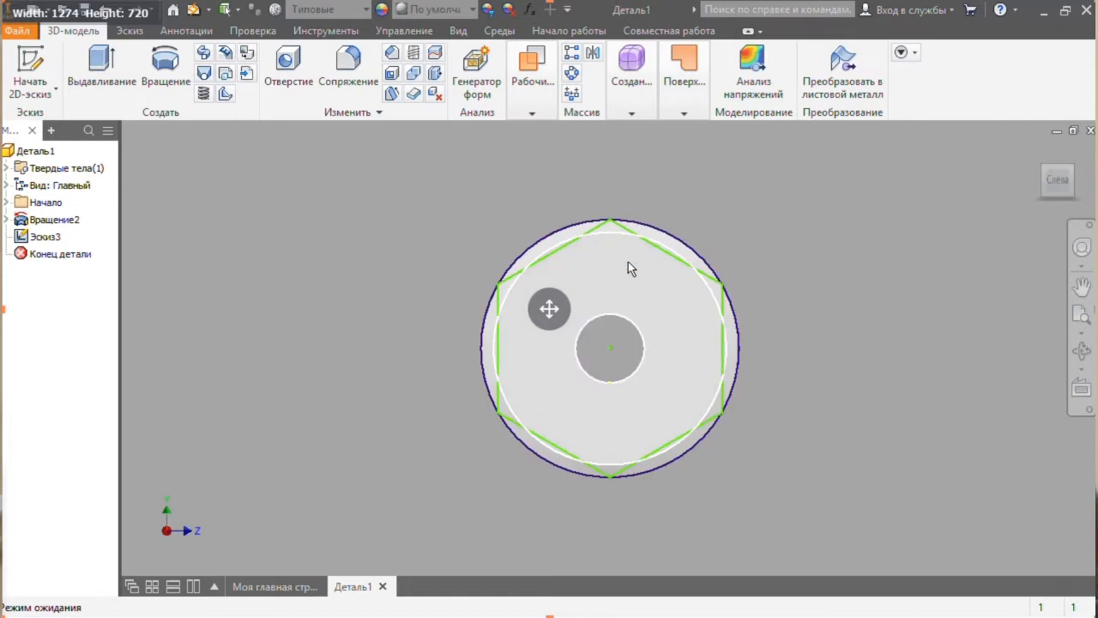
{"action": "left_click", "coordinate": [101, 73]}
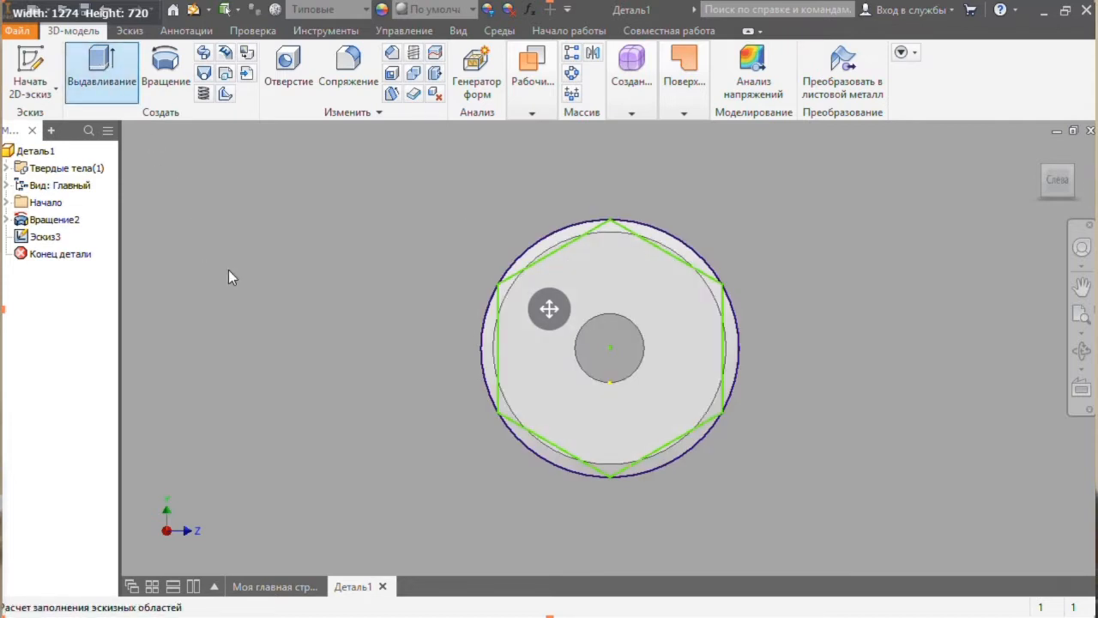
{"action": "left_click", "coordinate": [254, 225]}
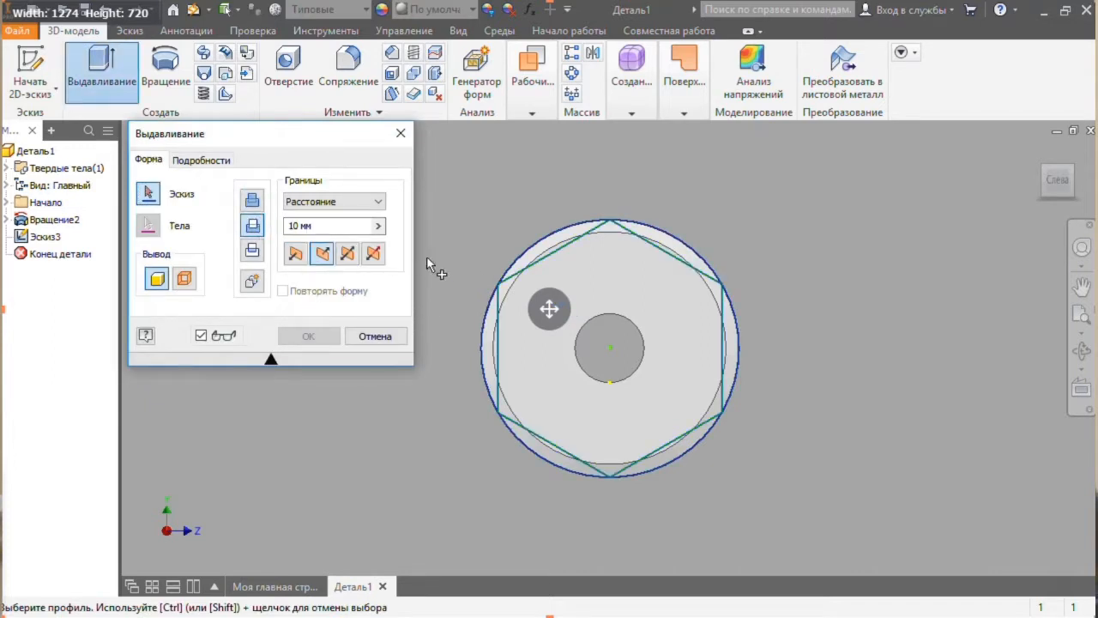
{"action": "left_click", "coordinate": [543, 248]}
{"action": "left_click", "coordinate": [692, 262]}
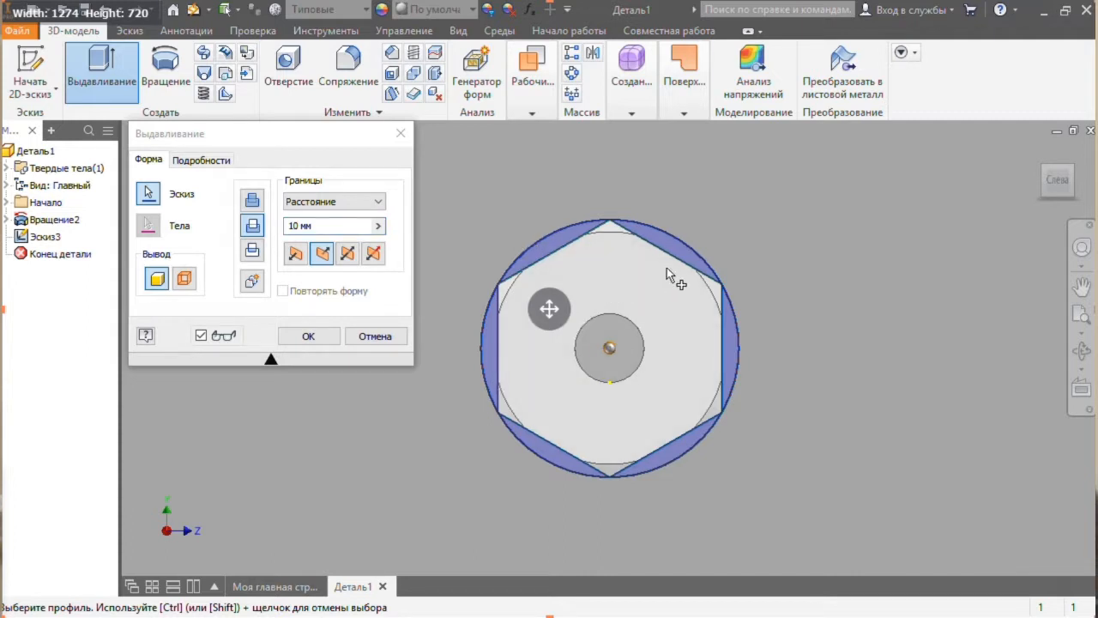
{"action": "left_click", "coordinate": [347, 253]}
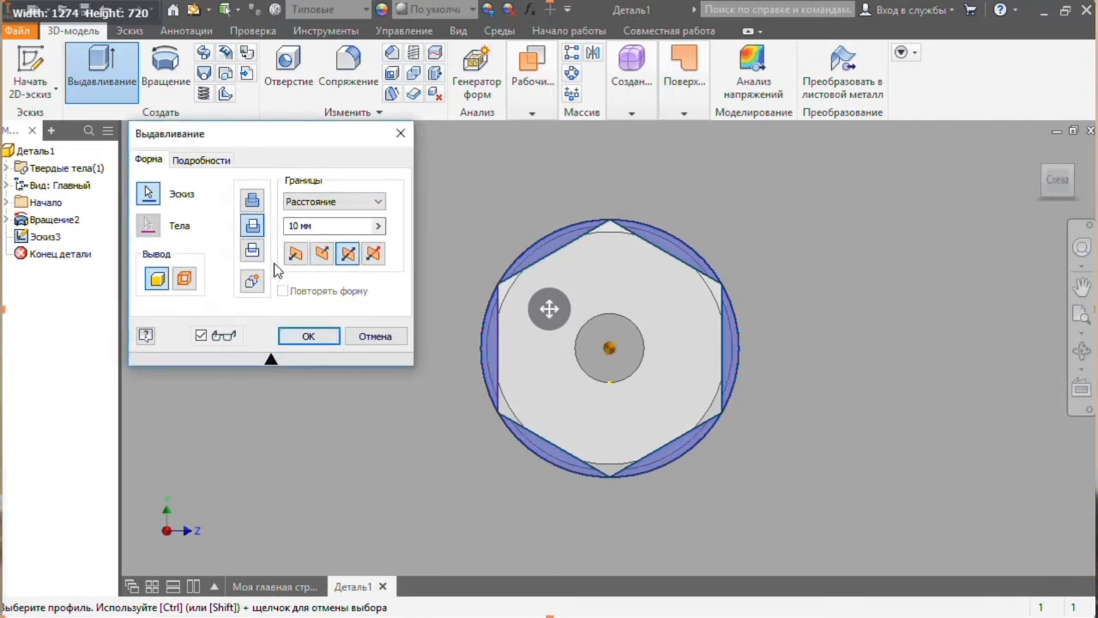
{"action": "left_click", "coordinate": [322, 226]}
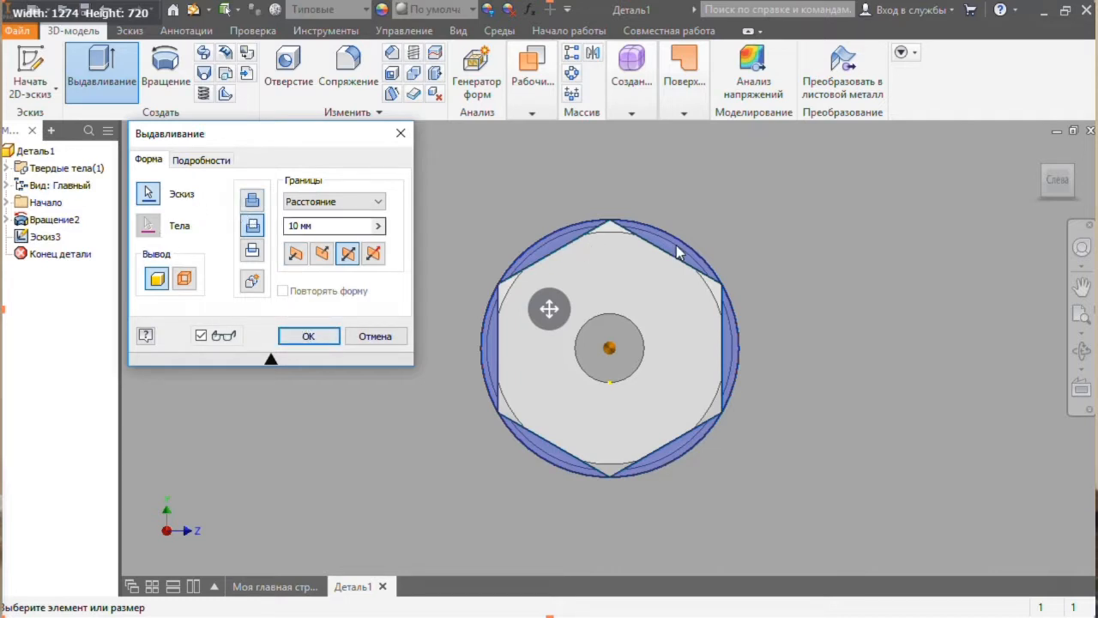
{"action": "left_click_drag", "start_coordinate": [1058, 190], "coordinate": [987, 252]}
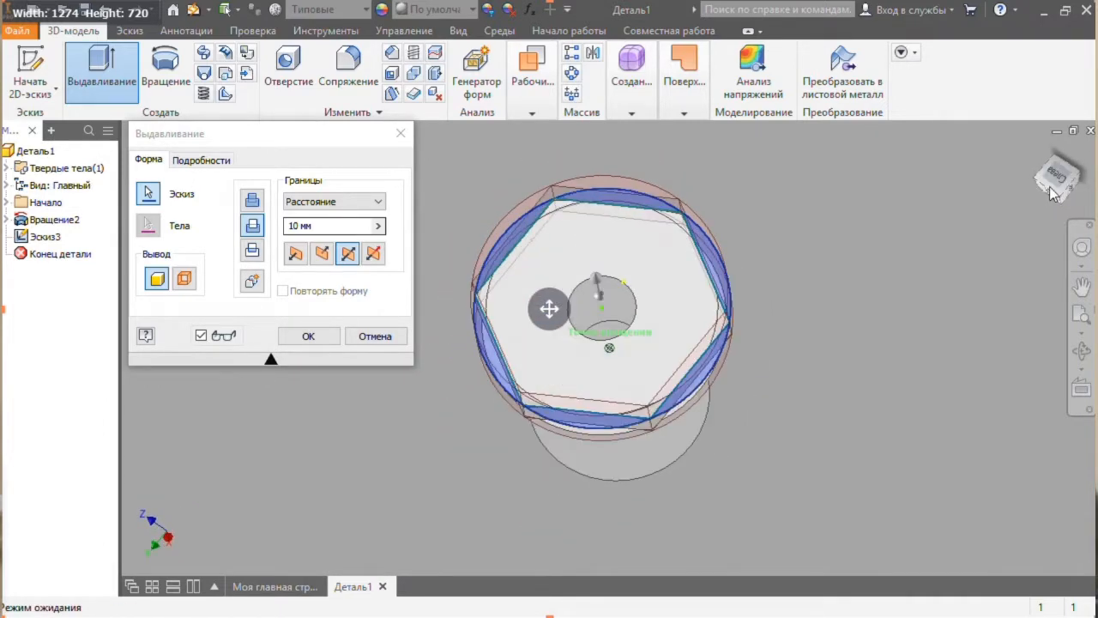
{"action": "left_click", "coordinate": [313, 341]}
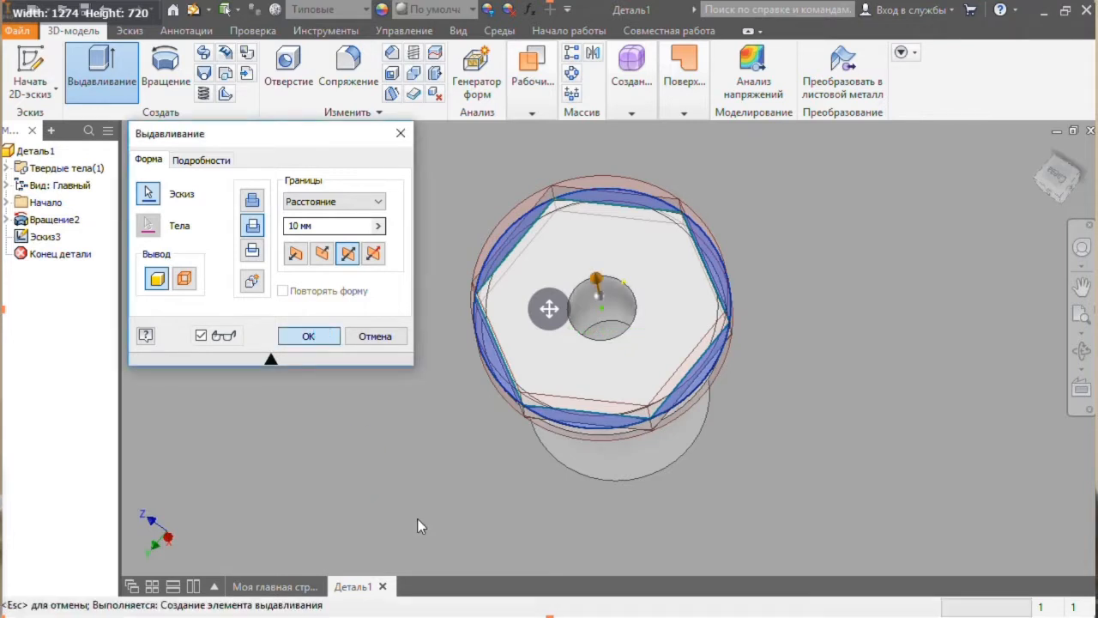
{"action": "left_click", "coordinate": [1064, 183]}
{"action": "left_click_drag", "start_coordinate": [1064, 187], "coordinate": [1055, 148]}
{"action": "middle_click_drag", "start_coordinate": [609, 291], "coordinate": [686, 446], "text": "shift"}
{"action": "middle_click_drag", "start_coordinate": [549, 309], "coordinate": [549, 306], "text": "shift"}
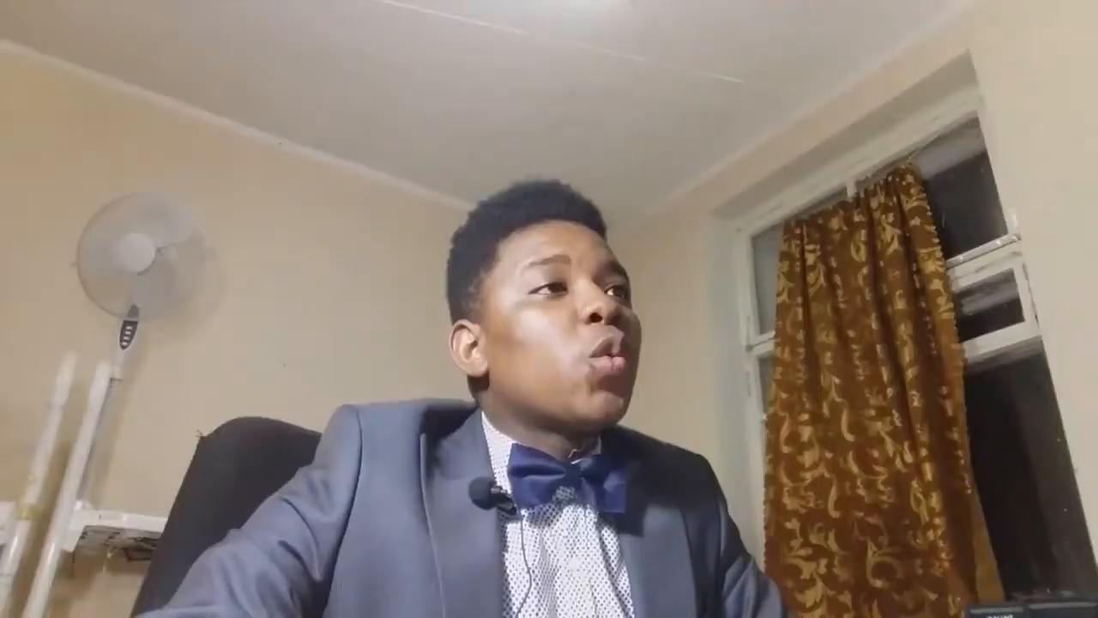